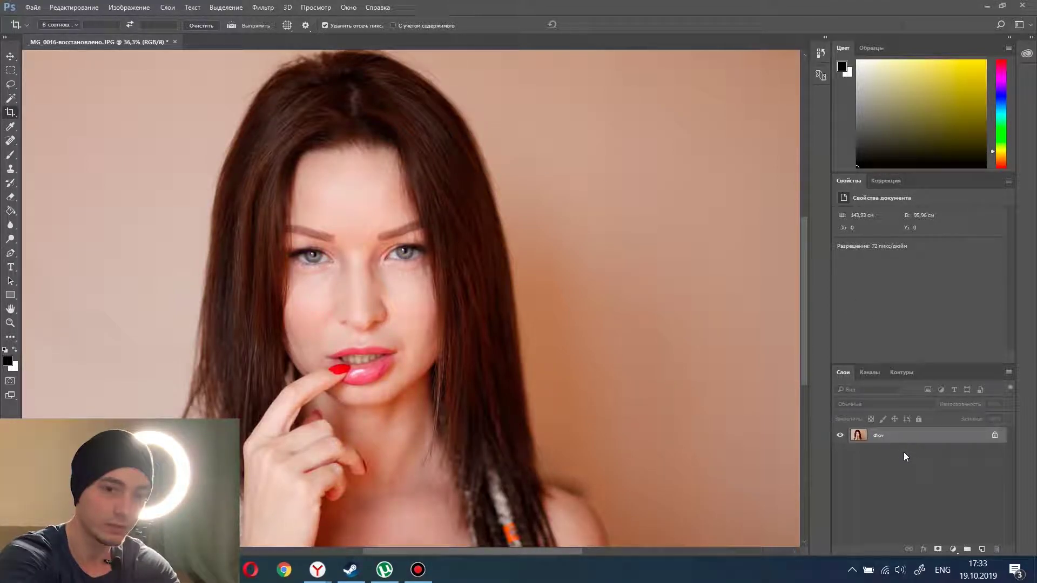
Duplicate the portrait layer twice, hide the top copy and select Слой 1
{"action": "key", "text": "ctrl+j"}
{"action": "key", "text": "ctrl+j"}
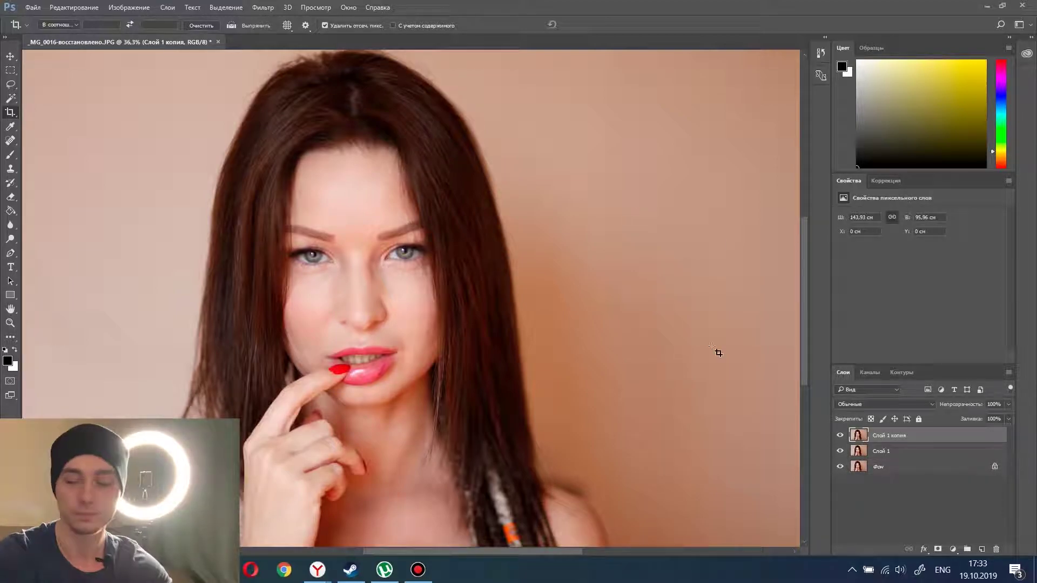
{"action": "left_click", "coordinate": [839, 435]}
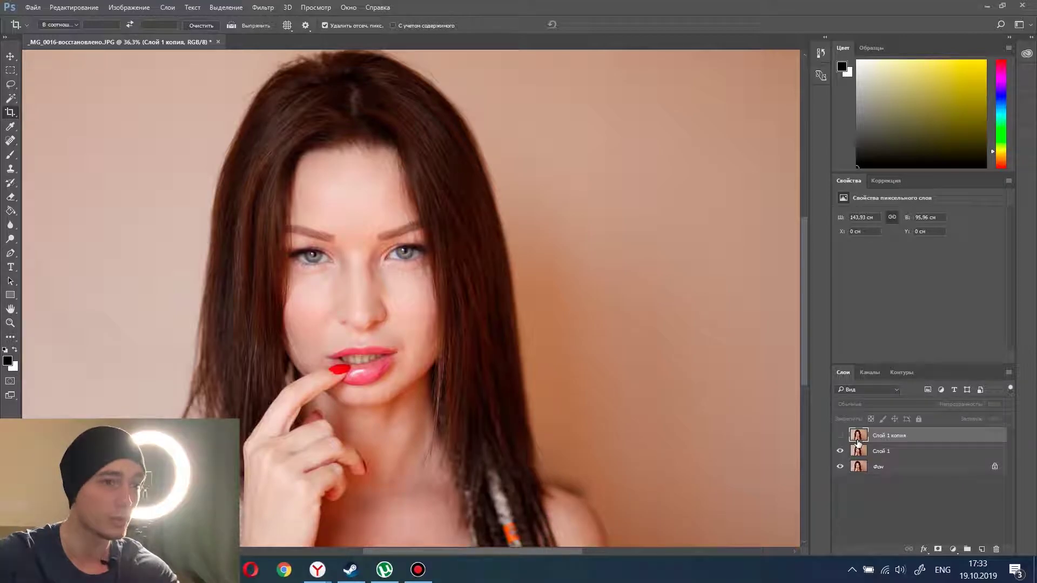
{"action": "left_click", "coordinate": [261, 7]}
{"action": "left_click", "coordinate": [885, 463]}
{"action": "left_click", "coordinate": [890, 453]}
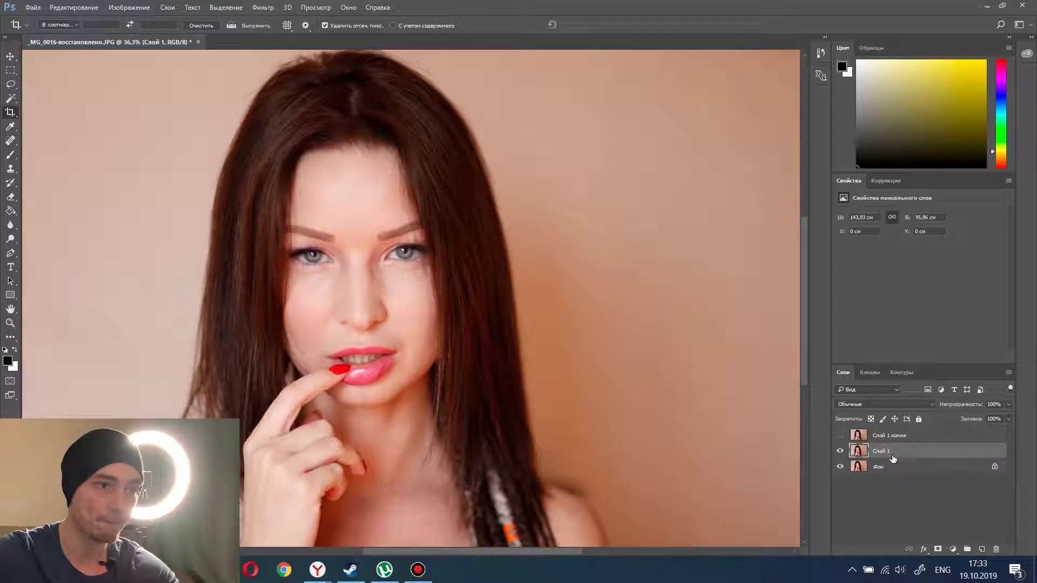
Blur Слой 1 with a 4.4-pixel Gaussian Blur and show Слой 1 копия again
{"action": "left_click", "coordinate": [228, 9]}
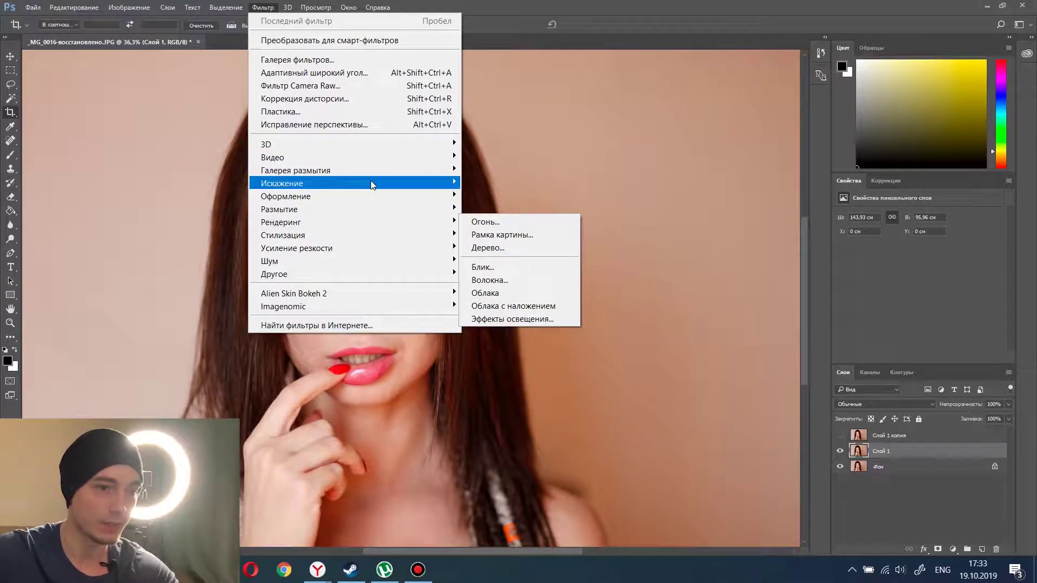
{"action": "mouse_move", "coordinate": [279, 209]}
{"action": "left_click", "coordinate": [517, 279]}
{"action": "mouse_move", "coordinate": [468, 225]}
{"action": "left_mouse_down"}
{"action": "mouse_move", "coordinate": [506, 204]}
{"action": "mouse_move", "coordinate": [527, 222]}
{"action": "mouse_move", "coordinate": [482, 219]}
{"action": "mouse_move", "coordinate": [513, 204]}
{"action": "mouse_move", "coordinate": [494, 200]}
{"action": "left_mouse_up"}
{"action": "left_click", "coordinate": [461, 264]}
{"action": "left_click", "coordinate": [519, 265]}
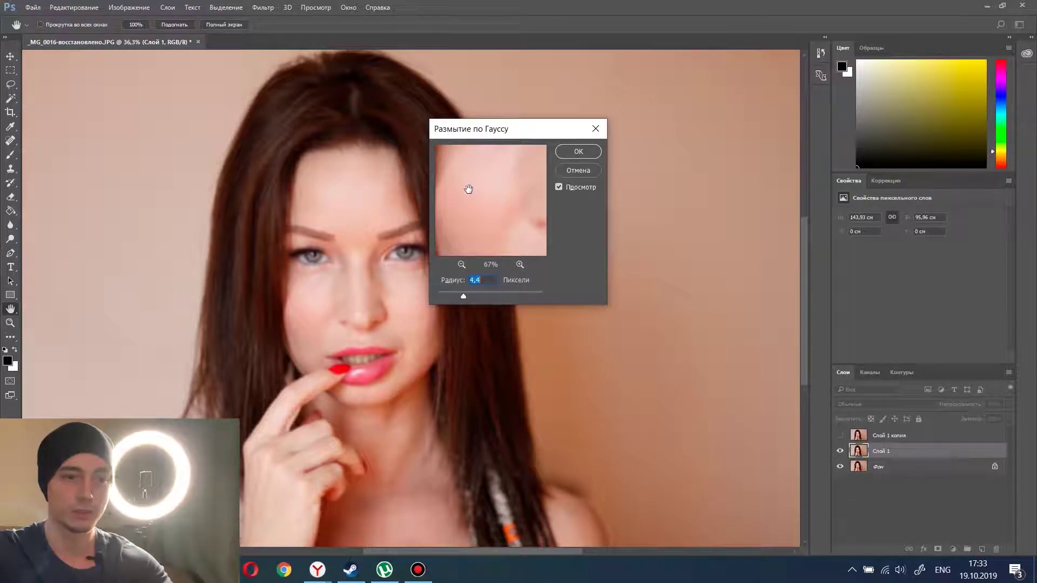
{"action": "left_click", "coordinate": [567, 152]}
{"action": "key", "text": "c"}
{"action": "left_click", "coordinate": [864, 436]}
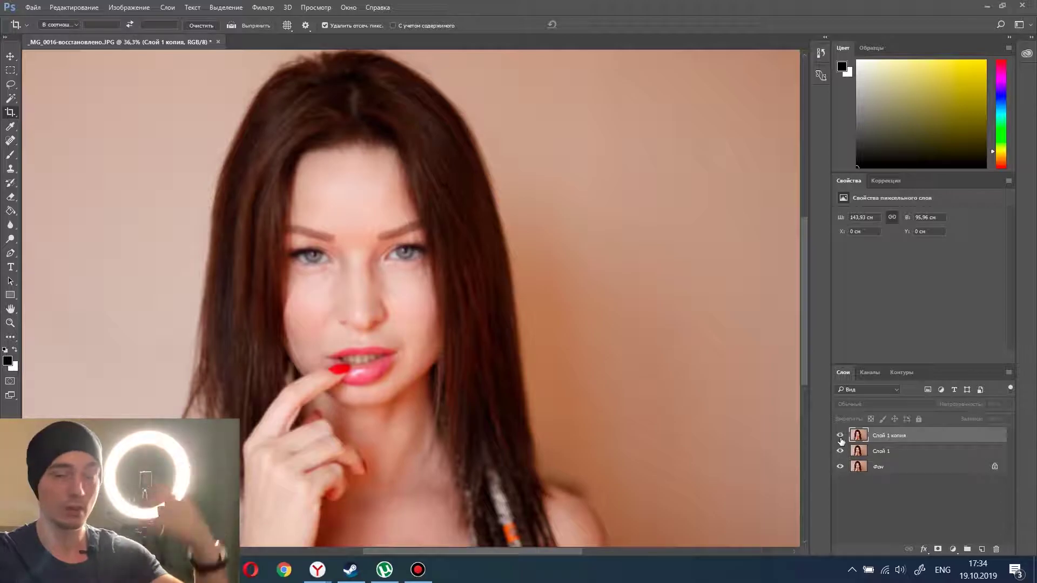
{"action": "left_click", "coordinate": [840, 436]}
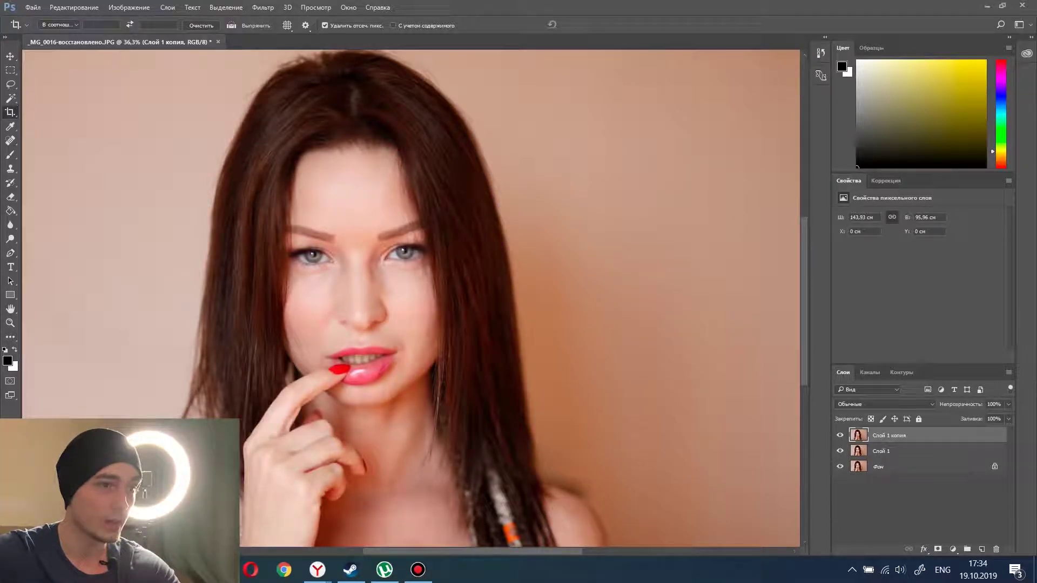
Apply Image to Слой 1 копия from inverted Слой 1, Add blending, scale 2, offset 0
{"action": "left_click", "coordinate": [128, 7]}
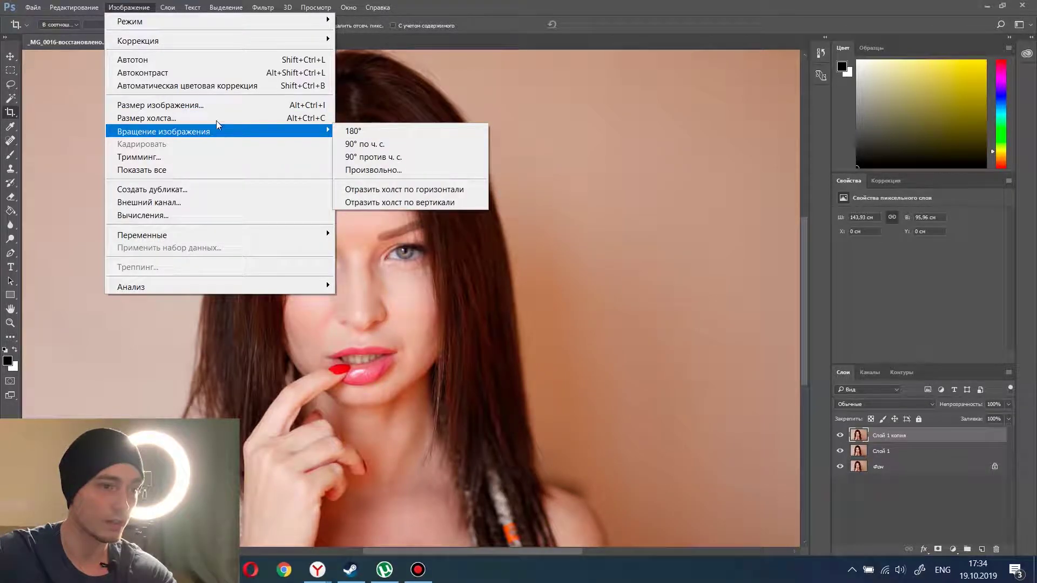
{"action": "left_click", "coordinate": [212, 204]}
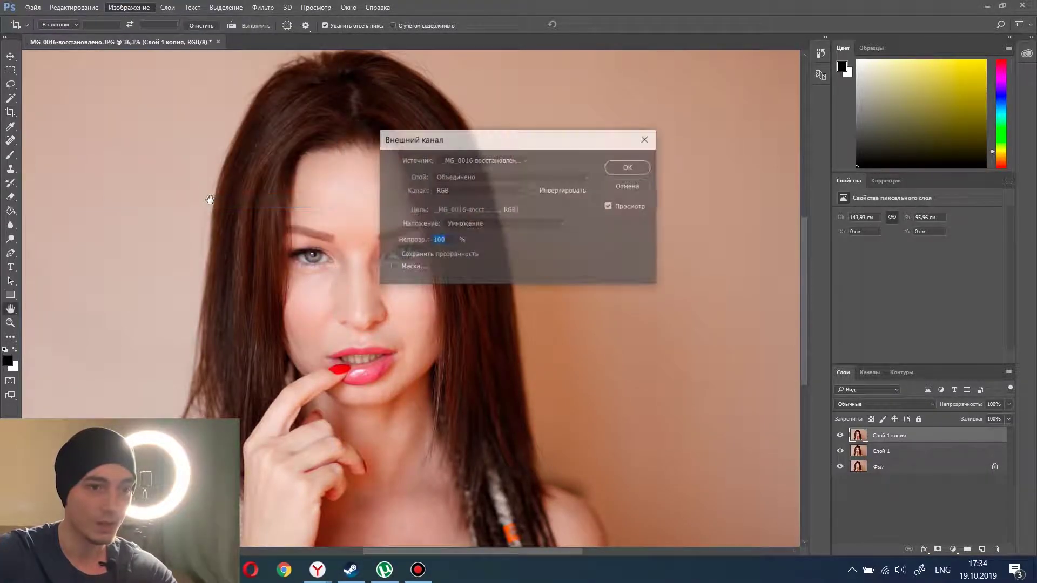
{"action": "left_click", "coordinate": [517, 178]}
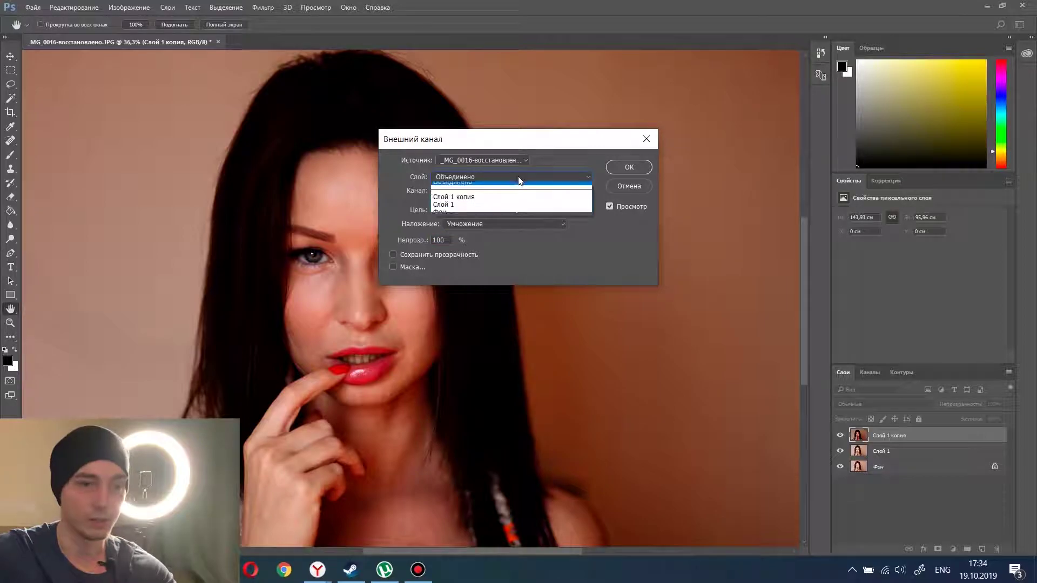
{"action": "left_click", "coordinate": [480, 210]}
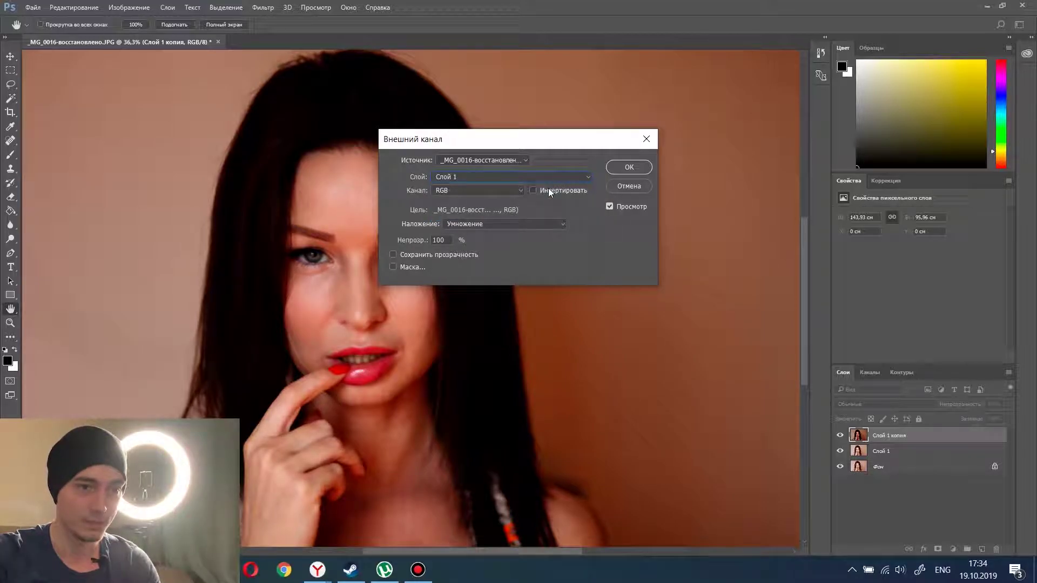
{"action": "left_click", "coordinate": [549, 190]}
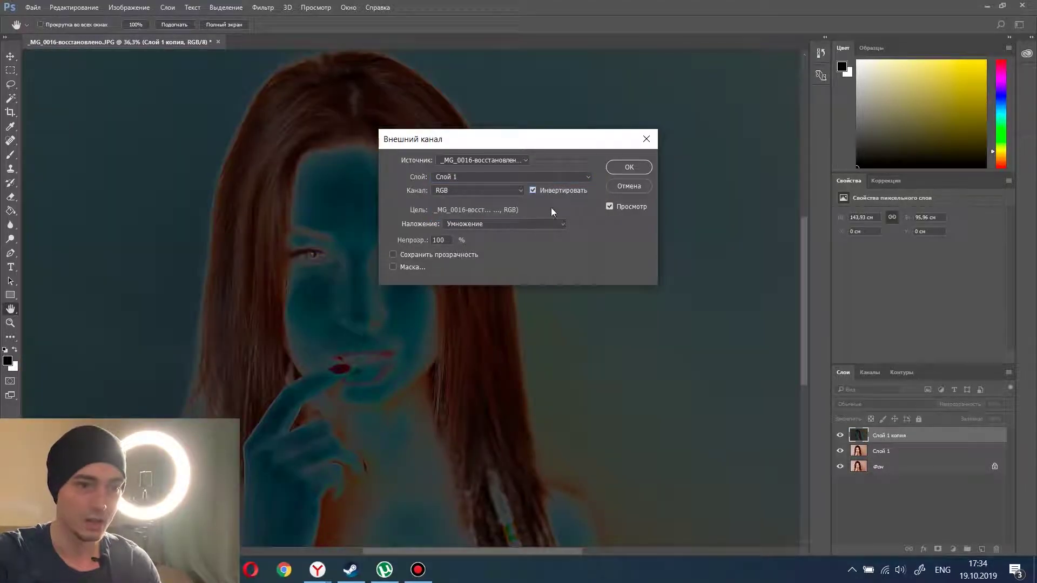
{"action": "left_click", "coordinate": [497, 225]}
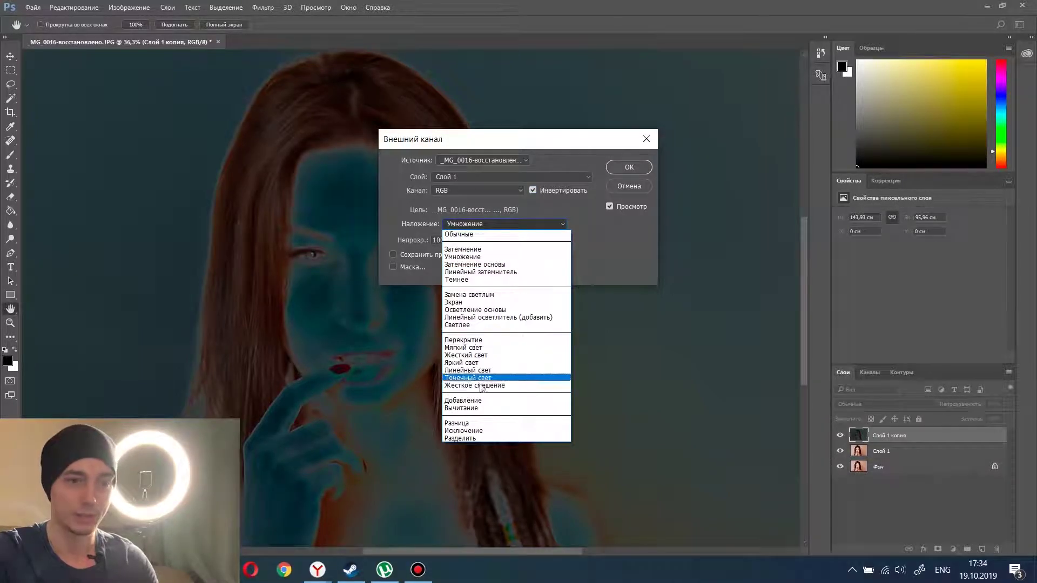
{"action": "left_click", "coordinate": [484, 405]}
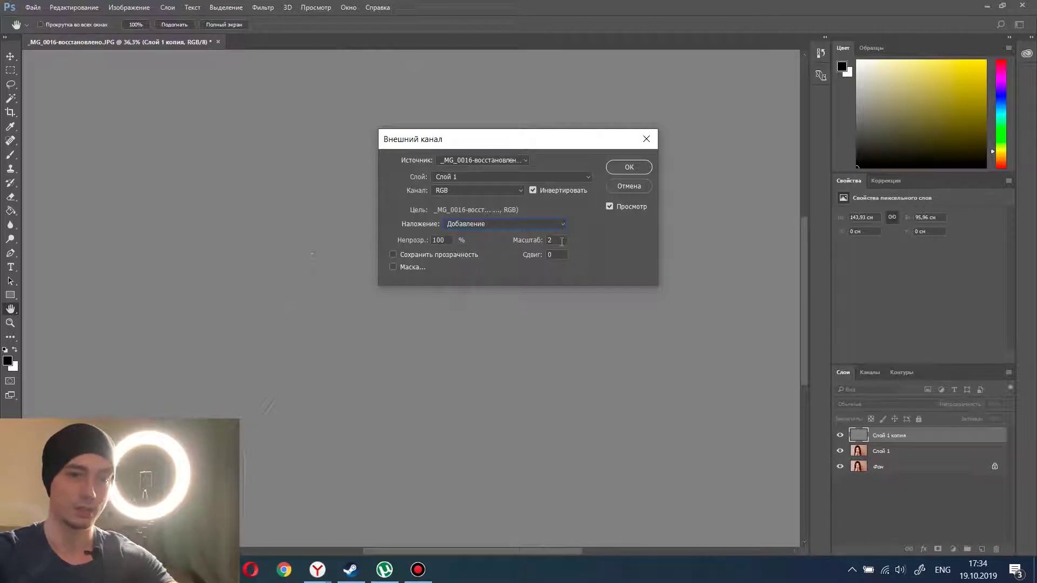
{"action": "left_click", "coordinate": [630, 168]}
{"action": "key", "text": "c"}
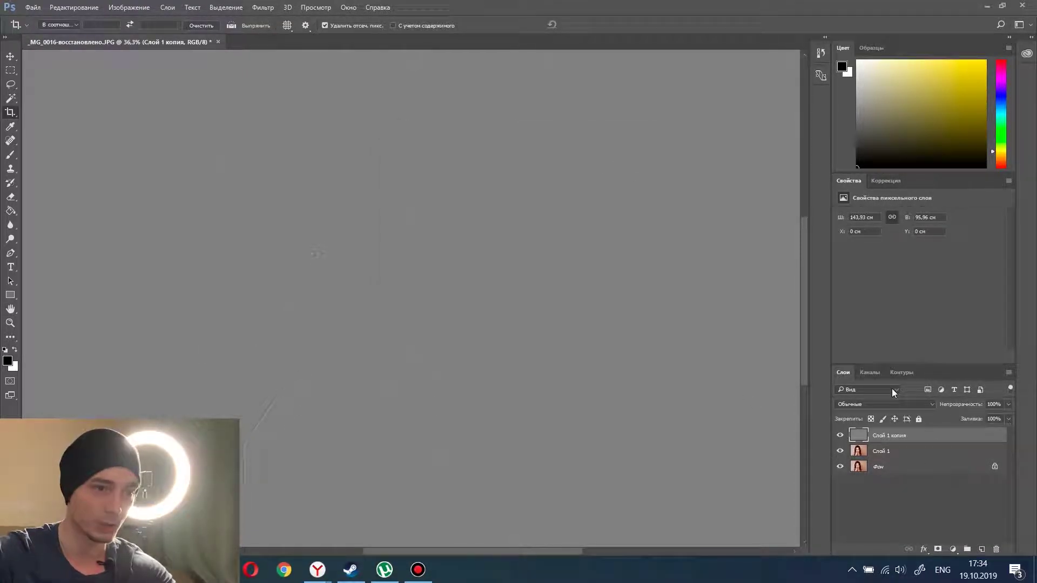
Add a Curves adjustment layer above the grey detail layer
{"action": "scroll", "coordinate": [339, 254], "scroll_direction": "up", "scroll_amount": 2}
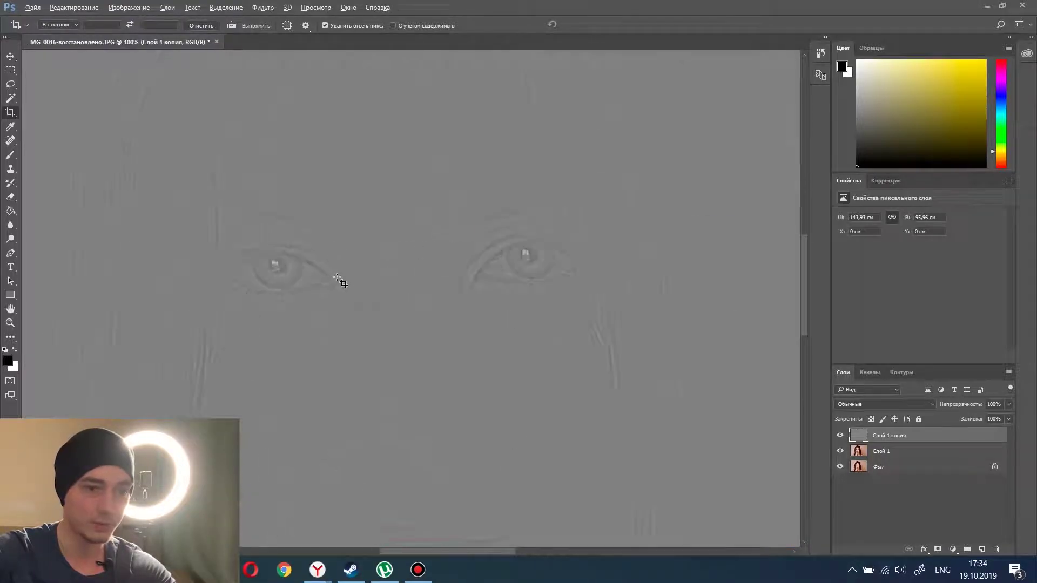
{"action": "scroll", "coordinate": [340, 283], "scroll_direction": "up", "scroll_amount": 2}
{"action": "scroll", "coordinate": [345, 269], "scroll_direction": "down", "scroll_amount": 4}
{"action": "scroll", "coordinate": [431, 285], "scroll_direction": "down", "scroll_amount": 2}
{"action": "scroll", "coordinate": [465, 338], "scroll_direction": "up", "scroll_amount": 2}
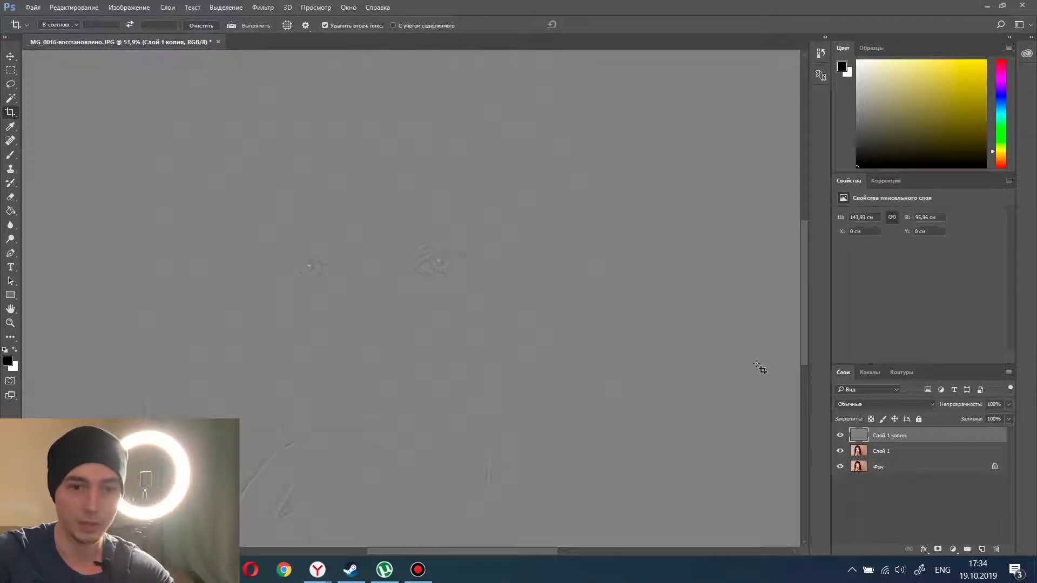
{"action": "left_click", "coordinate": [954, 550]}
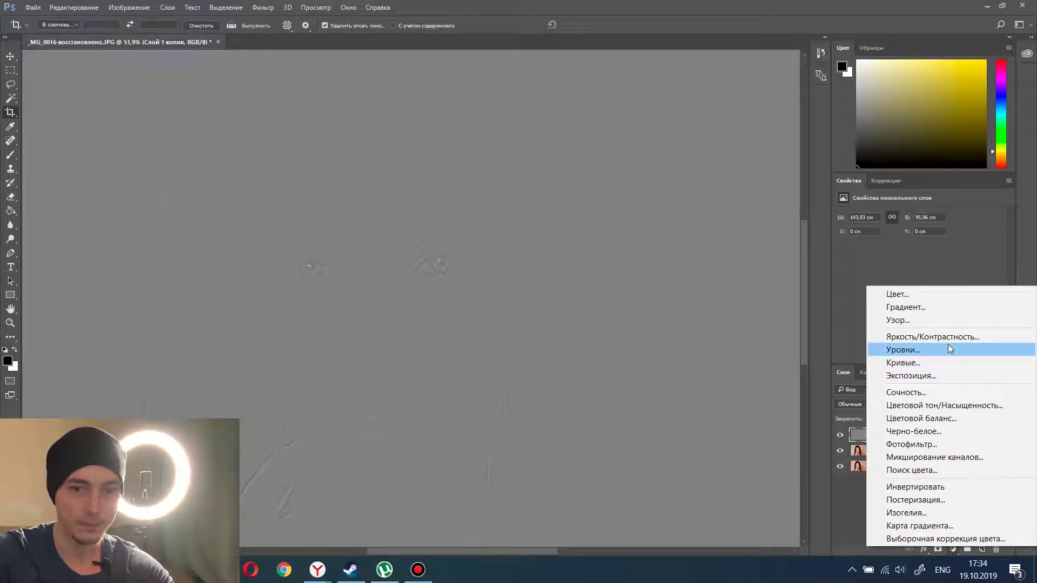
{"action": "left_click", "coordinate": [951, 362]}
Steepen the curve with black point at 122 and white point pulled left, then select Слой 1 копия
{"action": "left_click_drag", "start_coordinate": [996, 243], "coordinate": [939, 231]}
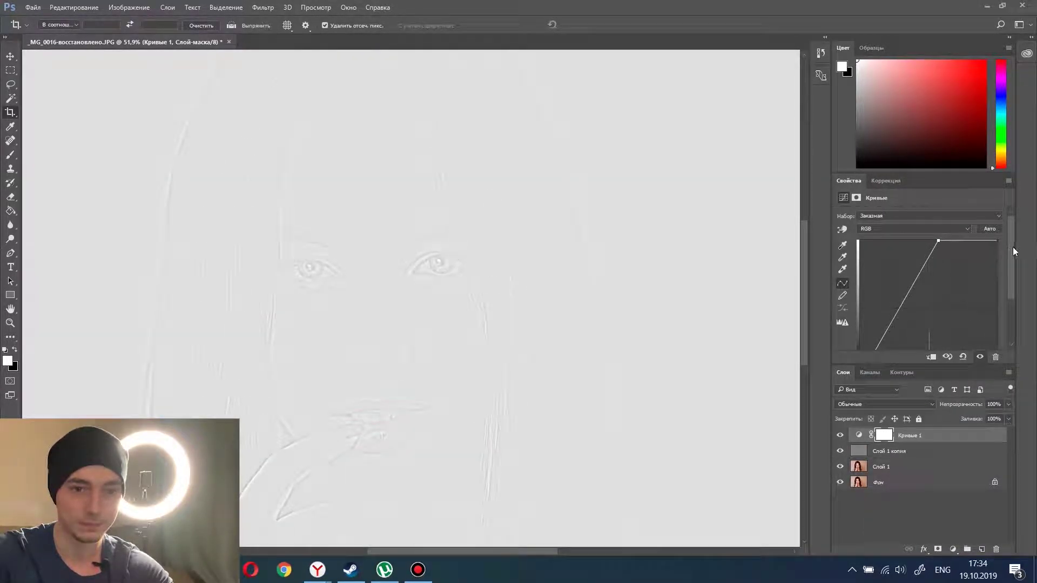
{"action": "left_click_drag", "start_coordinate": [1013, 248], "coordinate": [1017, 281]}
{"action": "left_click_drag", "start_coordinate": [864, 322], "coordinate": [938, 327]}
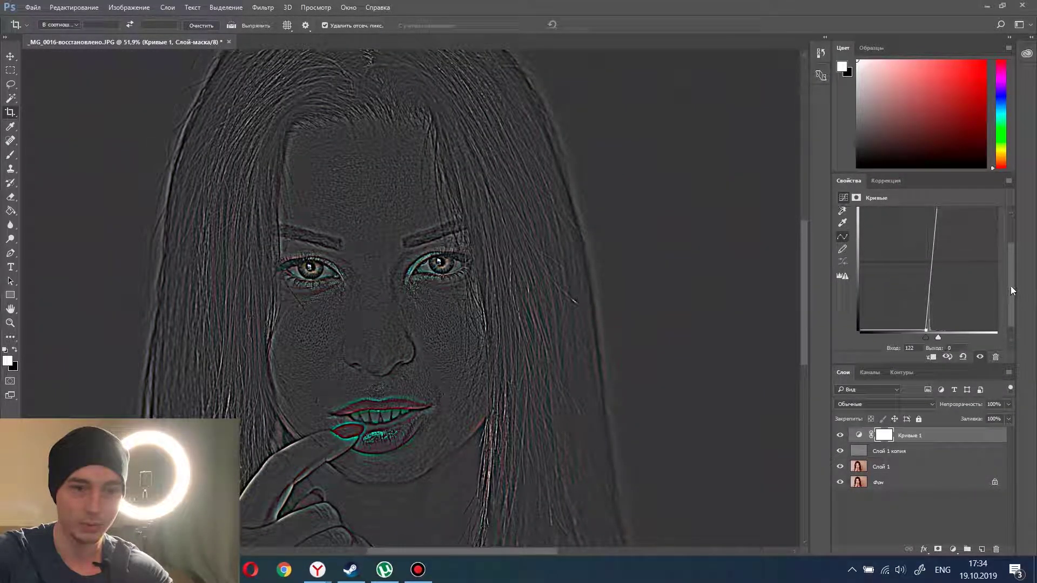
{"action": "scroll", "coordinate": [1000, 281], "scroll_direction": "up", "scroll_amount": 2}
{"action": "left_click_drag", "start_coordinate": [938, 240], "coordinate": [935, 239]}
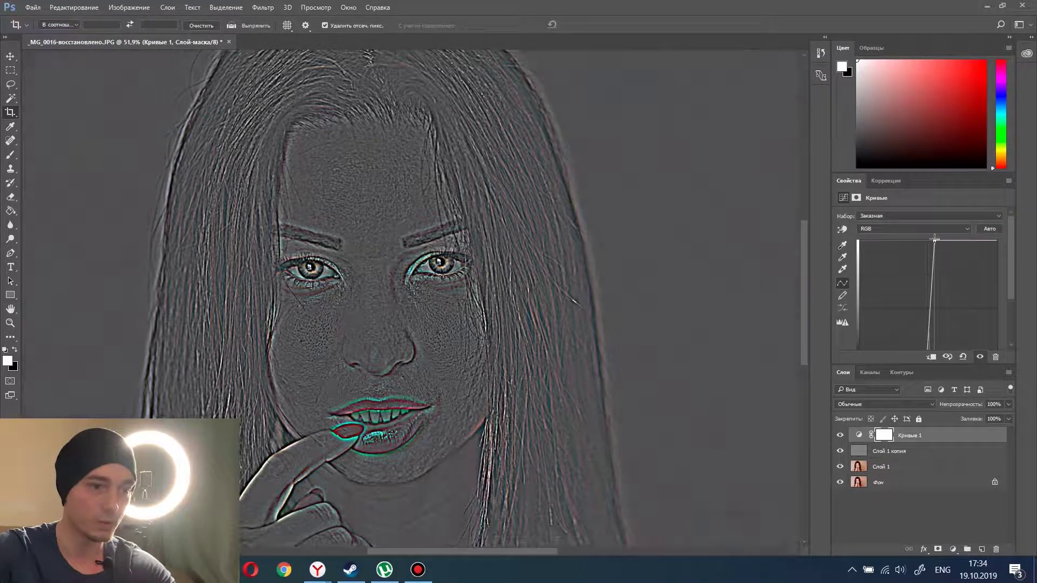
{"action": "scroll", "coordinate": [392, 293], "scroll_direction": "up", "scroll_amount": 2}
{"action": "scroll", "coordinate": [351, 314], "scroll_direction": "up", "scroll_amount": 2}
{"action": "scroll", "coordinate": [305, 337], "scroll_direction": "up", "scroll_amount": 1}
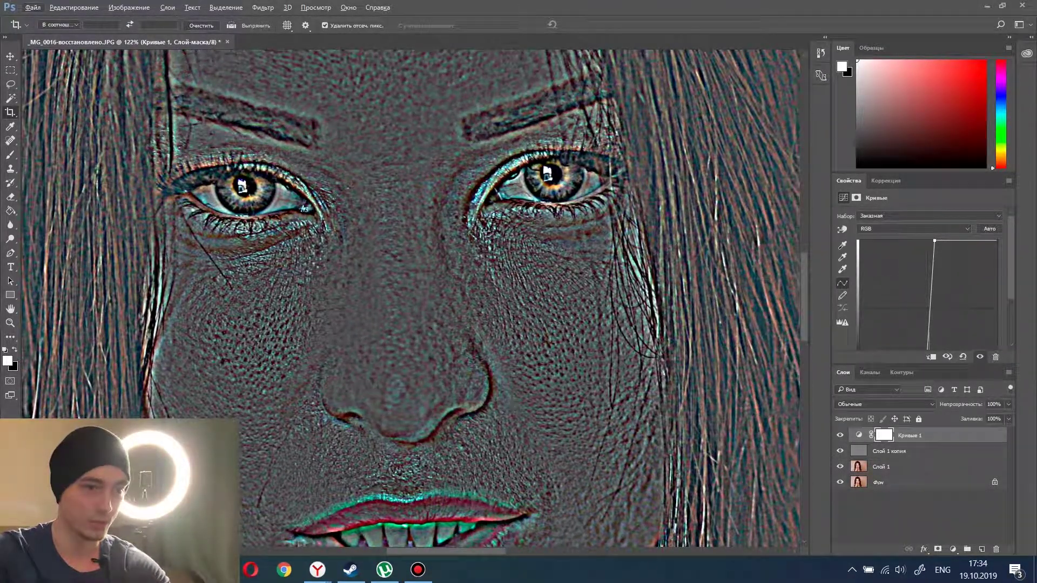
{"action": "left_click", "coordinate": [904, 460]}
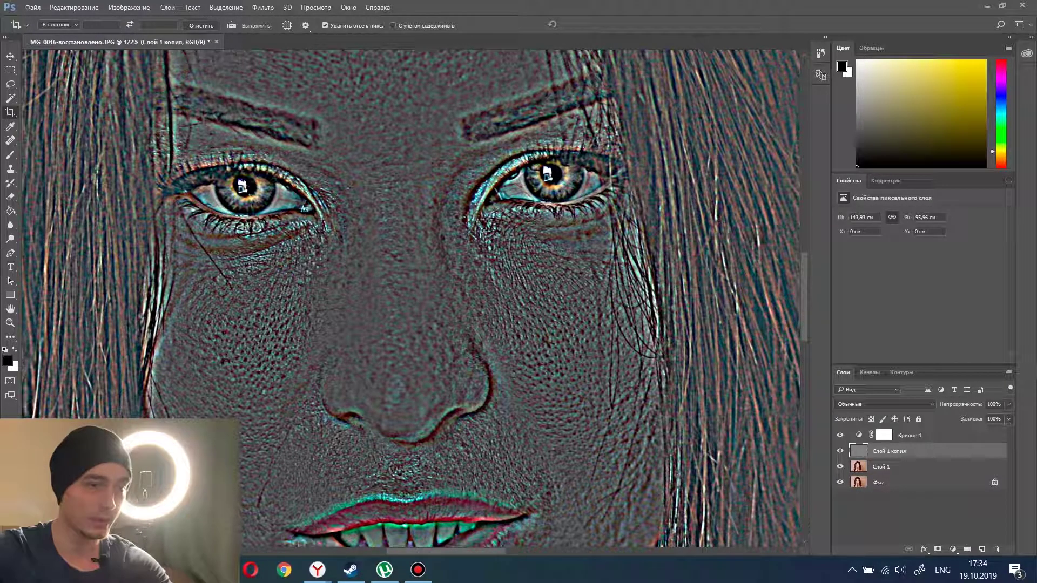
Spot-heal a hair patch and dark lines and streaks on the skin with a size-10 brush
{"action": "left_click", "coordinate": [11, 142]}
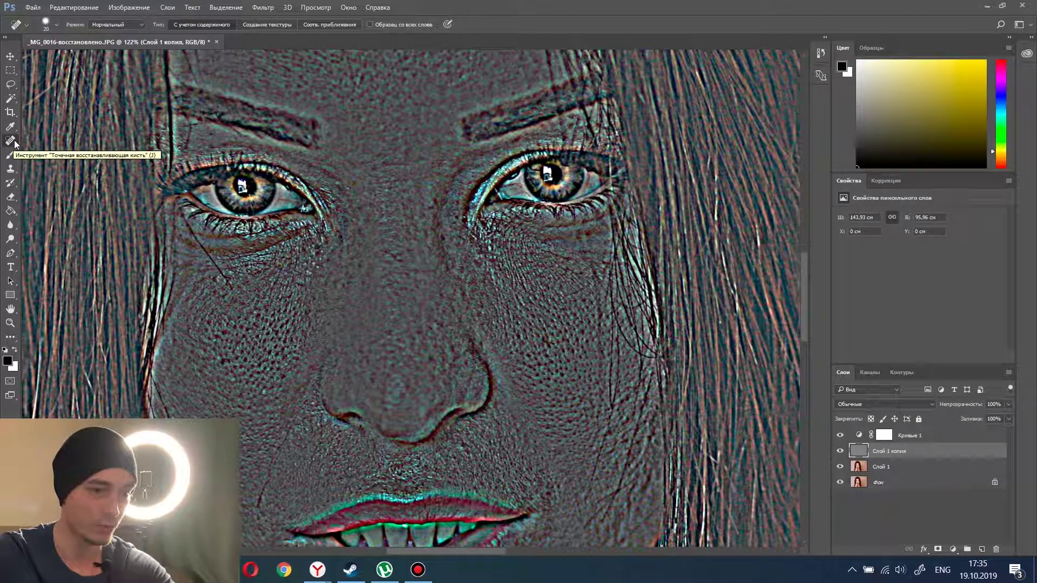
{"action": "left_click", "coordinate": [143, 403]}
{"action": "scroll", "coordinate": [305, 447], "scroll_direction": "up", "scroll_amount": 1}
{"action": "scroll", "coordinate": [276, 469], "scroll_direction": "up", "scroll_amount": 1}
{"action": "scroll", "coordinate": [252, 479], "scroll_direction": "up", "scroll_amount": 2}
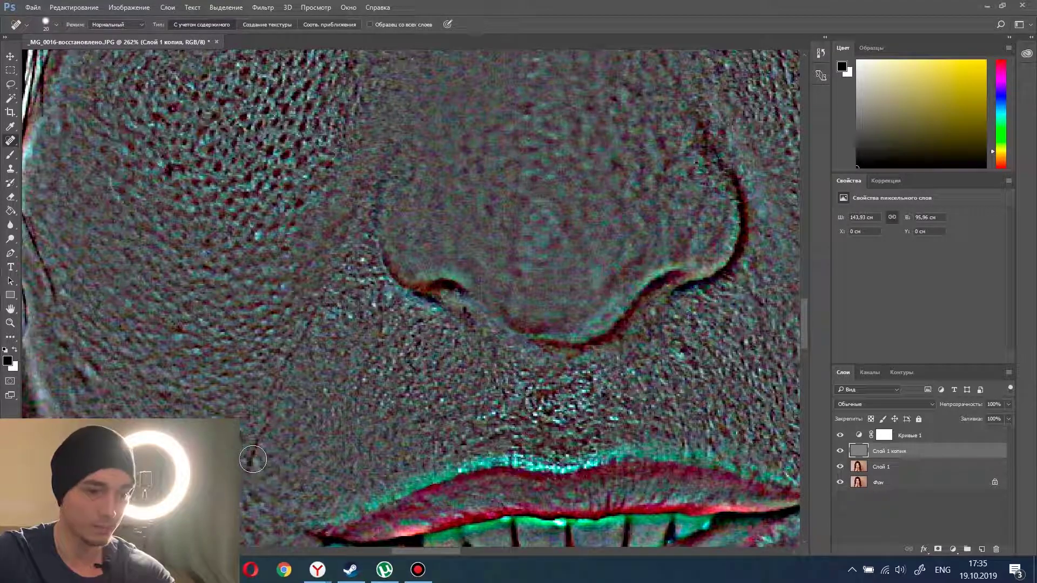
{"action": "left_click_drag", "start_coordinate": [248, 476], "coordinate": [259, 429]}
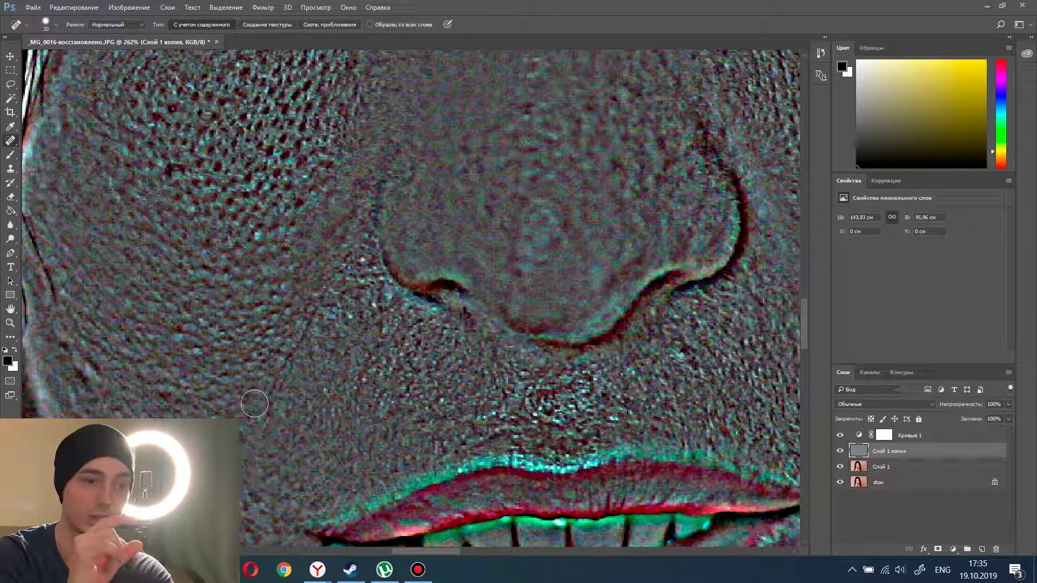
{"action": "key", "text": "bracketleft"}
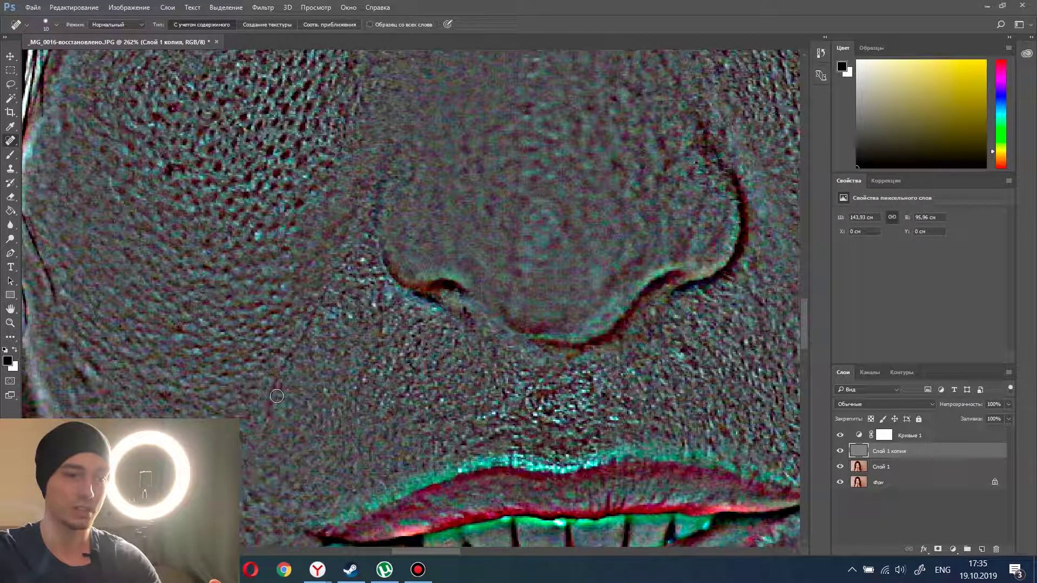
{"action": "left_click", "coordinate": [270, 411]}
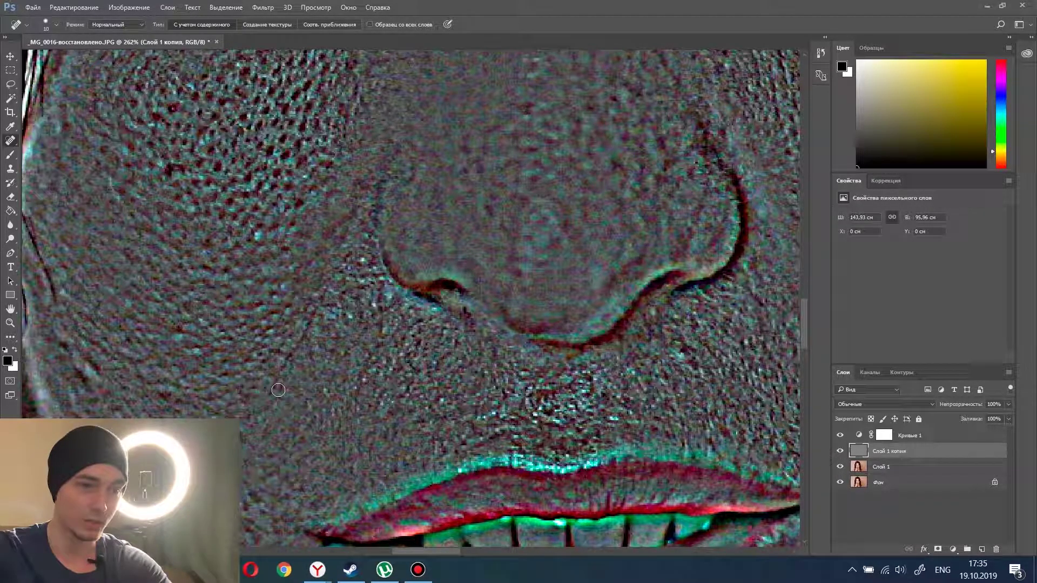
{"action": "left_click_drag", "start_coordinate": [306, 337], "coordinate": [317, 312]}
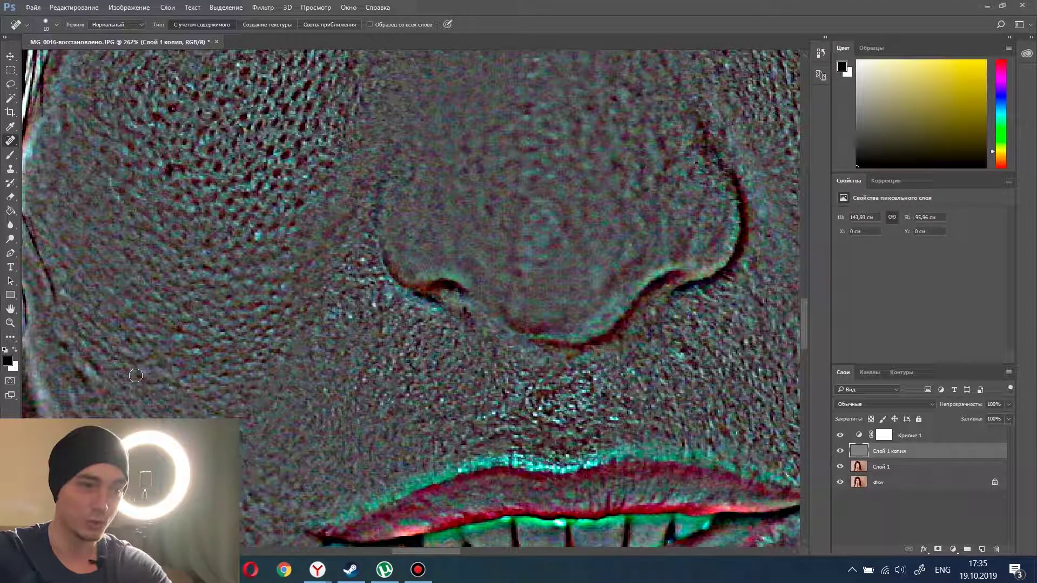
{"action": "left_click_drag", "start_coordinate": [100, 369], "coordinate": [81, 358]}
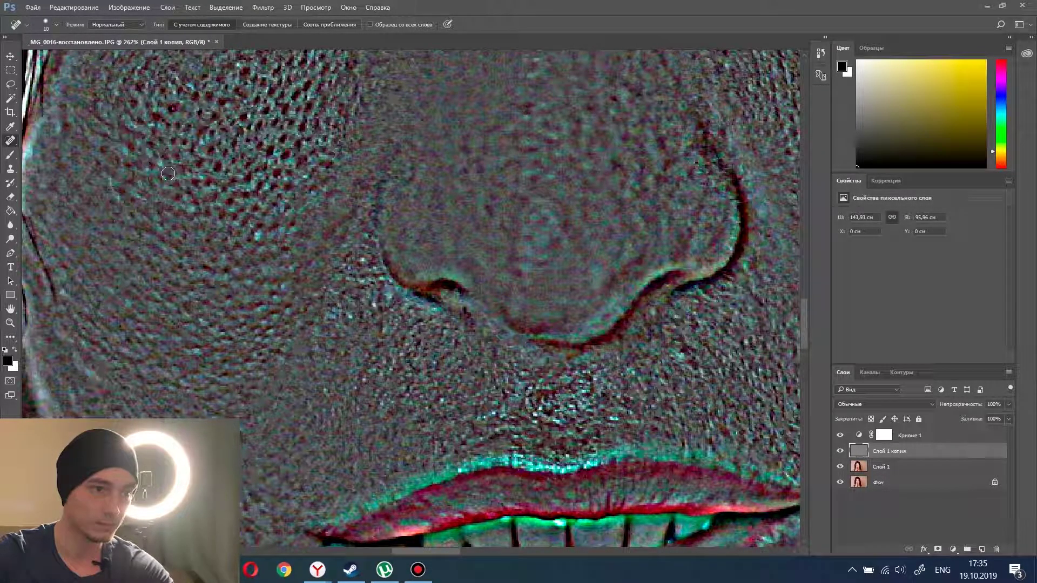
Heal more skin spots and paint out the stray hair below the eye
{"action": "scroll", "coordinate": [176, 103], "scroll_direction": "up", "scroll_amount": 1}
{"action": "left_click", "coordinate": [181, 133]}
{"action": "scroll", "coordinate": [616, 289], "scroll_direction": "up", "scroll_amount": 2}
{"action": "left_click", "coordinate": [616, 288]}
{"action": "scroll", "coordinate": [616, 289], "scroll_direction": "up", "scroll_amount": 1}
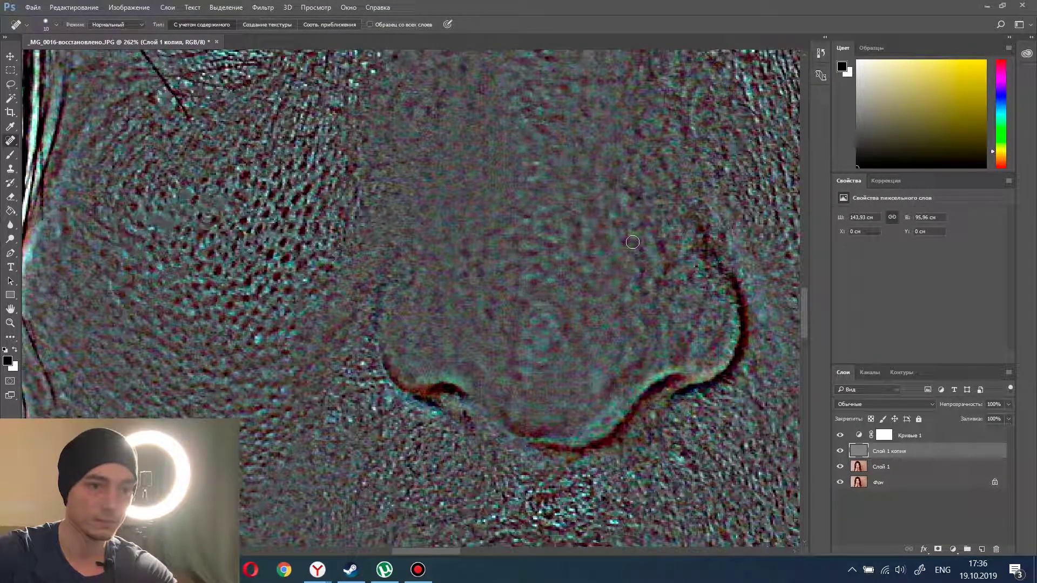
{"action": "left_click_drag", "start_coordinate": [431, 158], "coordinate": [424, 229]}
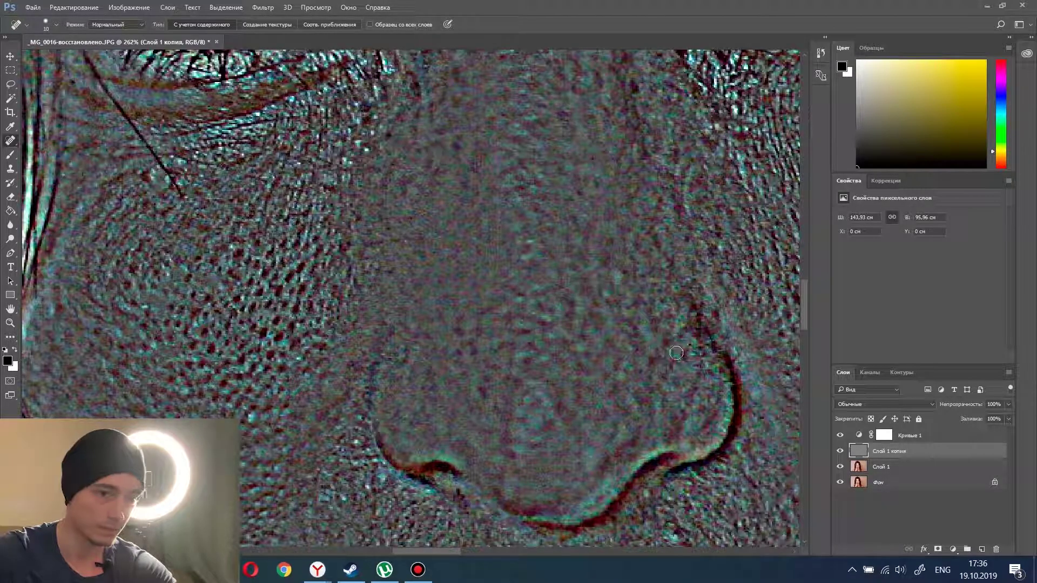
{"action": "scroll", "coordinate": [393, 307], "scroll_direction": "up", "scroll_amount": 2}
{"action": "scroll", "coordinate": [327, 228], "scroll_direction": "left", "scroll_amount": 5}
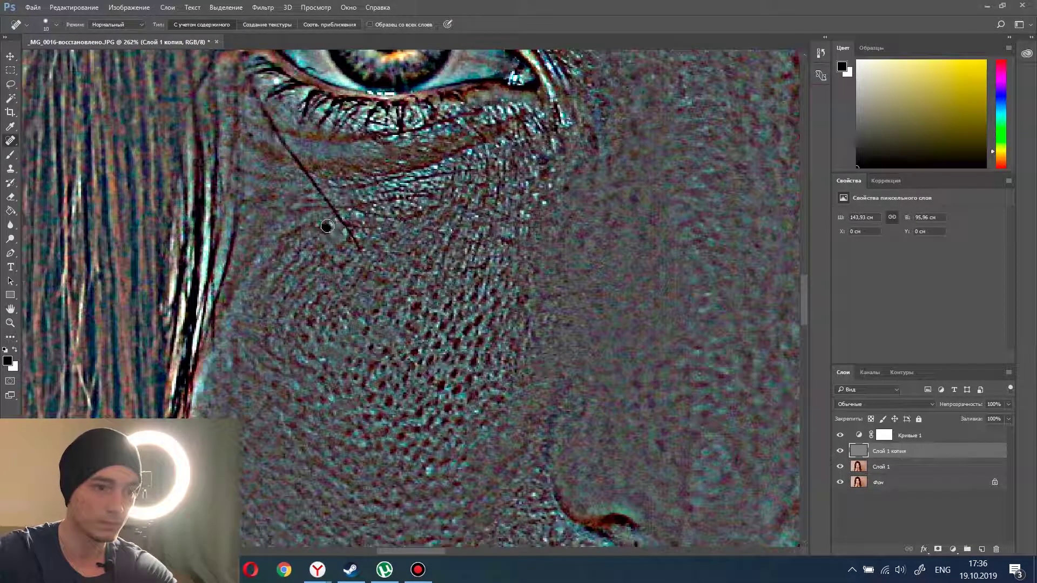
{"action": "left_click_drag", "start_coordinate": [487, 197], "coordinate": [503, 194]}
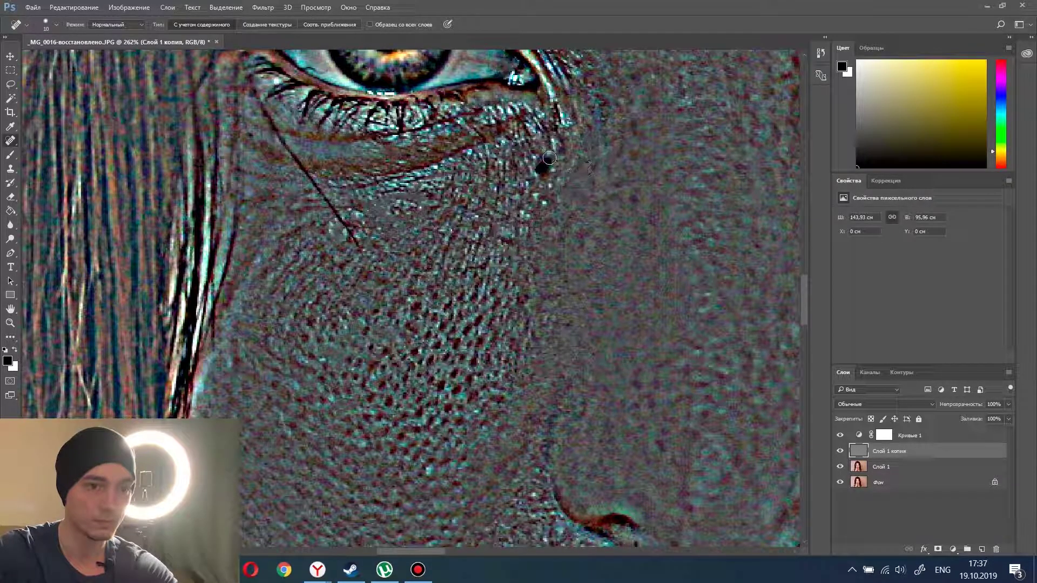
{"action": "left_click_drag", "start_coordinate": [607, 186], "coordinate": [622, 233]}
Heal blemishes on the cheek, near the nose and at the mouth corner
{"action": "scroll", "coordinate": [623, 232], "scroll_direction": "down", "scroll_amount": 5}
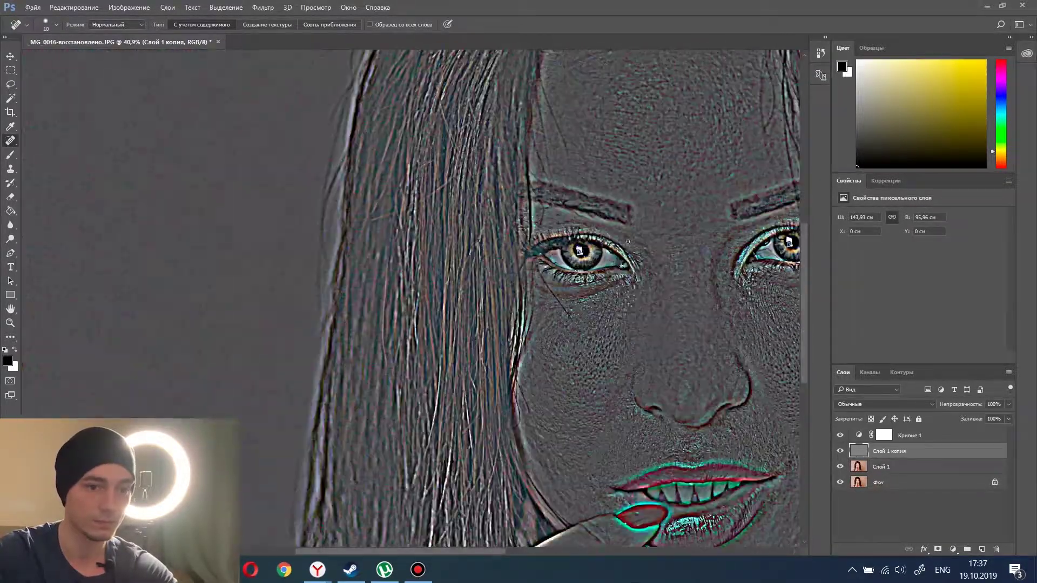
{"action": "scroll", "coordinate": [510, 281], "scroll_direction": "up", "scroll_amount": 5}
{"action": "left_click_drag", "start_coordinate": [492, 268], "coordinate": [510, 281]}
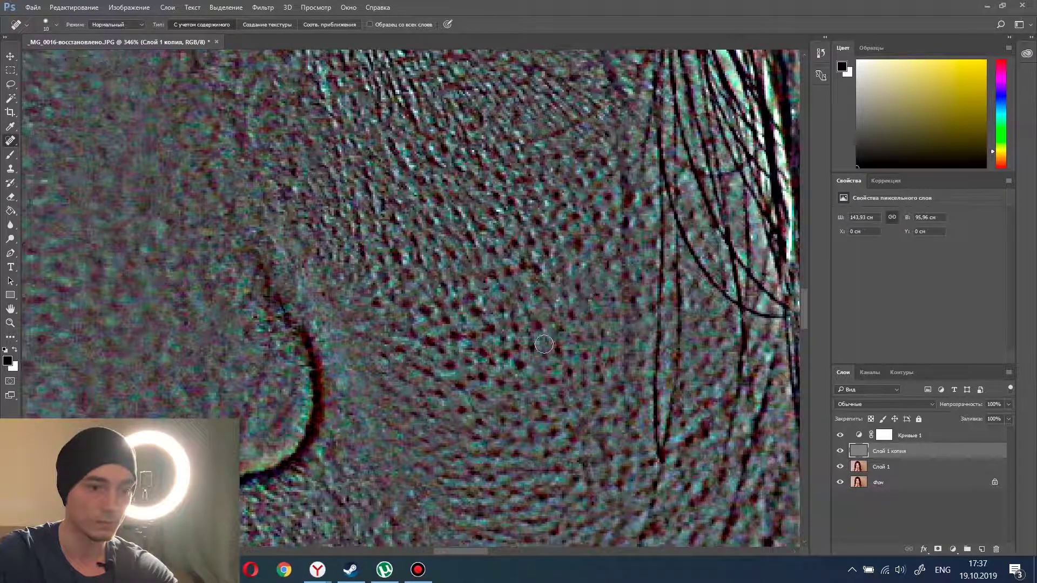
{"action": "scroll", "coordinate": [546, 290], "scroll_direction": "down", "scroll_amount": 5}
{"action": "left_click_drag", "start_coordinate": [157, 321], "coordinate": [378, 270]}
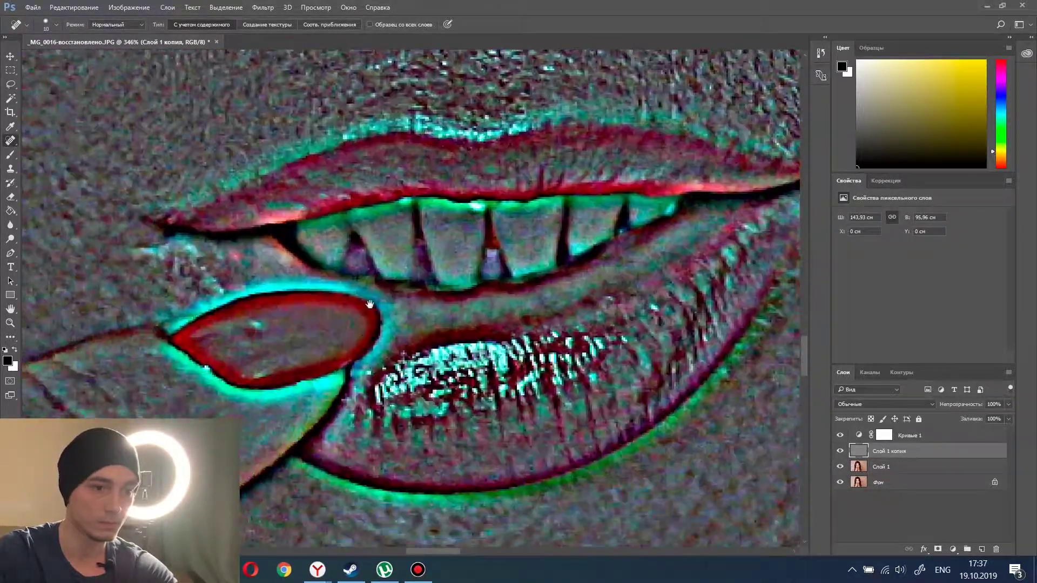
{"action": "left_click", "coordinate": [605, 232]}
{"action": "left_click", "coordinate": [562, 184]}
{"action": "mouse_move", "coordinate": [550, 201]}
{"action": "left_mouse_down"}
{"action": "mouse_move", "coordinate": [474, 403]}
{"action": "mouse_move", "coordinate": [574, 259]}
{"action": "mouse_move", "coordinate": [362, 177]}
{"action": "left_mouse_up"}
{"action": "left_click", "coordinate": [574, 260]}
{"action": "left_click", "coordinate": [361, 177]}
Heal remaining cheek spots and stray hairs on the cheek and below the eye
{"action": "scroll", "coordinate": [509, 260], "scroll_direction": "down", "scroll_amount": 3}
{"action": "scroll", "coordinate": [548, 230], "scroll_direction": "up", "scroll_amount": 2}
{"action": "left_click", "coordinate": [548, 230]}
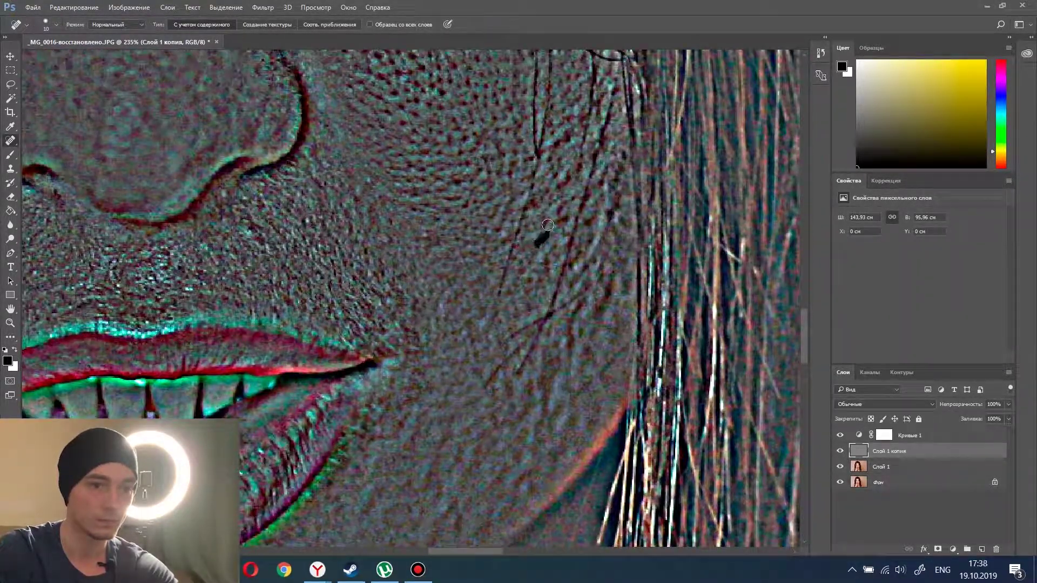
{"action": "left_click", "coordinate": [573, 129]}
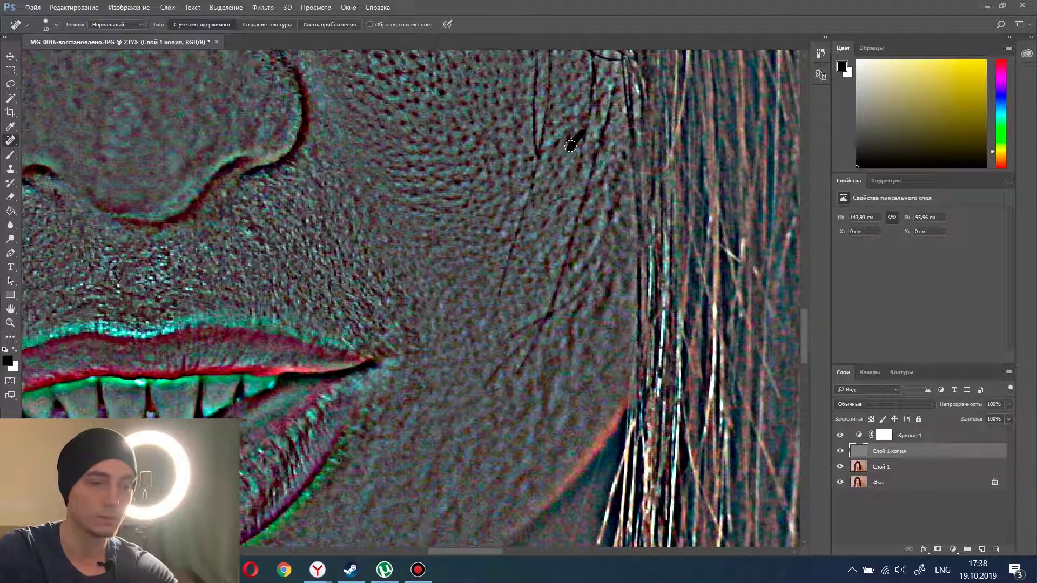
{"action": "scroll", "coordinate": [574, 142], "scroll_direction": "up", "scroll_amount": 10}
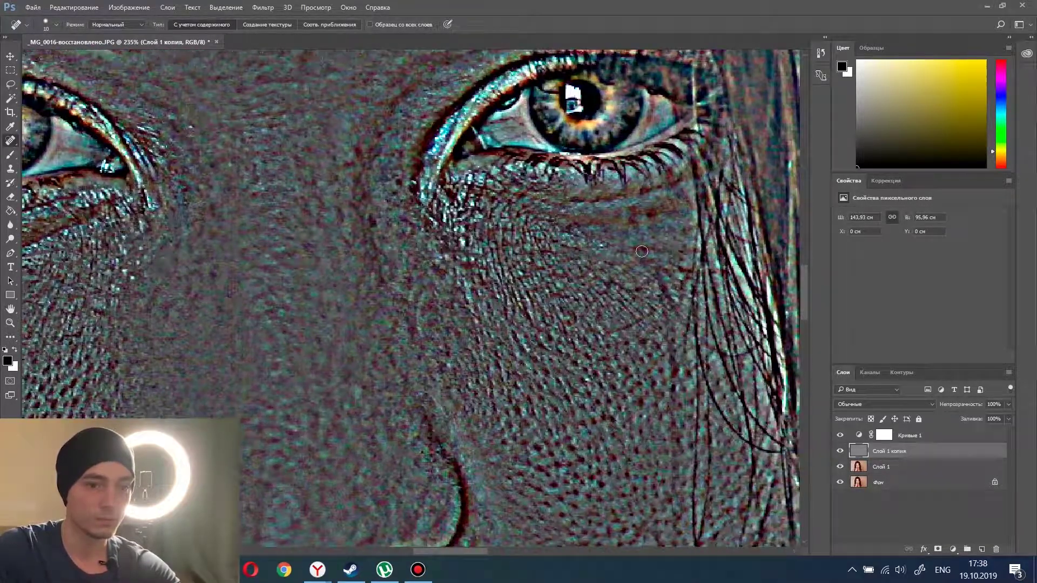
{"action": "left_click_drag", "start_coordinate": [648, 292], "coordinate": [604, 291]}
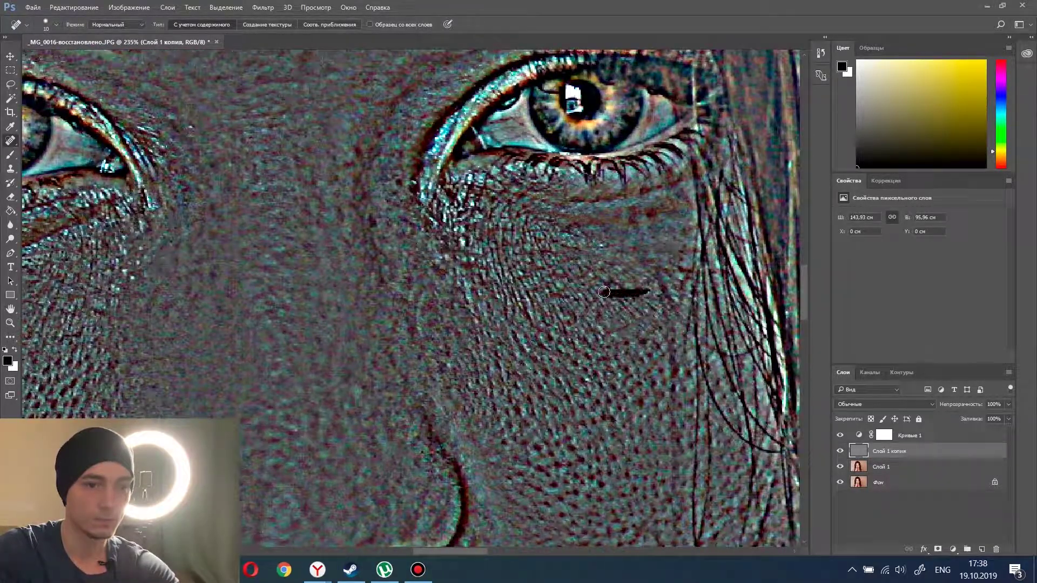
{"action": "scroll", "coordinate": [540, 270], "scroll_direction": "down", "scroll_amount": 3}
{"action": "scroll", "coordinate": [487, 337], "scroll_direction": "up", "scroll_amount": 2}
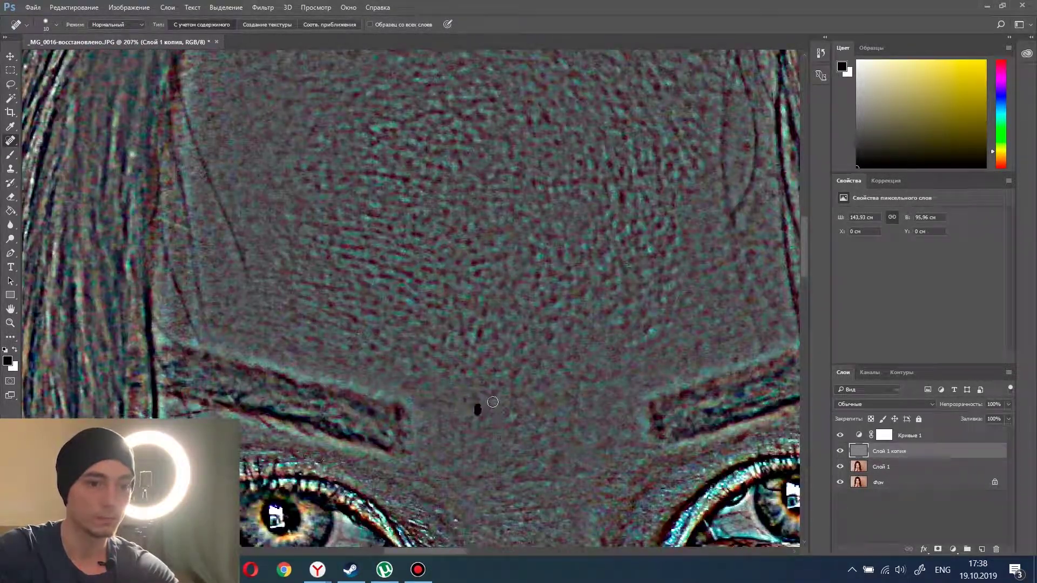
{"action": "scroll", "coordinate": [493, 403], "scroll_direction": "up", "scroll_amount": 2}
{"action": "scroll", "coordinate": [493, 402], "scroll_direction": "right", "scroll_amount": 2}
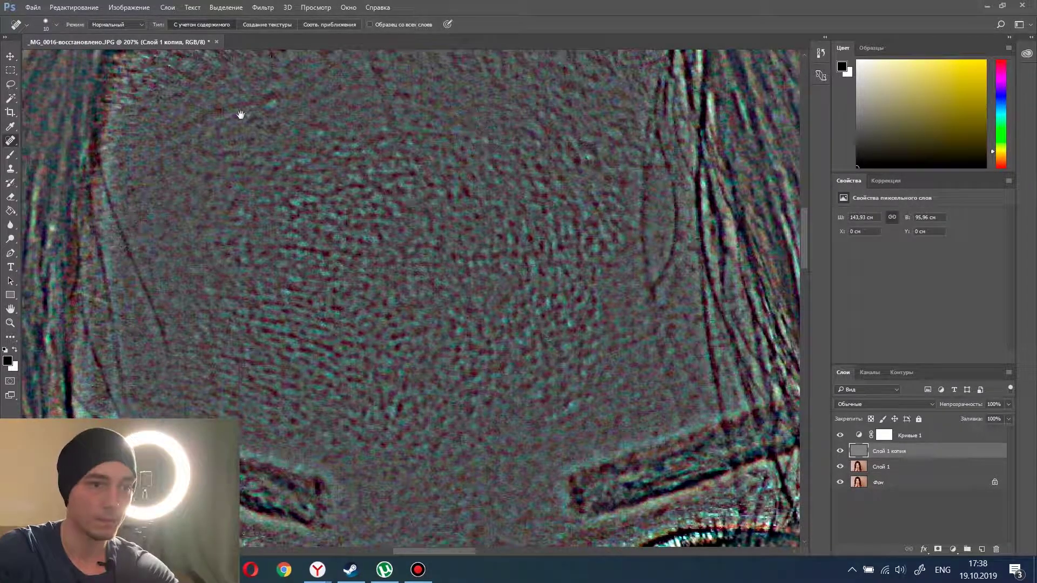
{"action": "left_click_drag", "start_coordinate": [241, 115], "coordinate": [289, 131]}
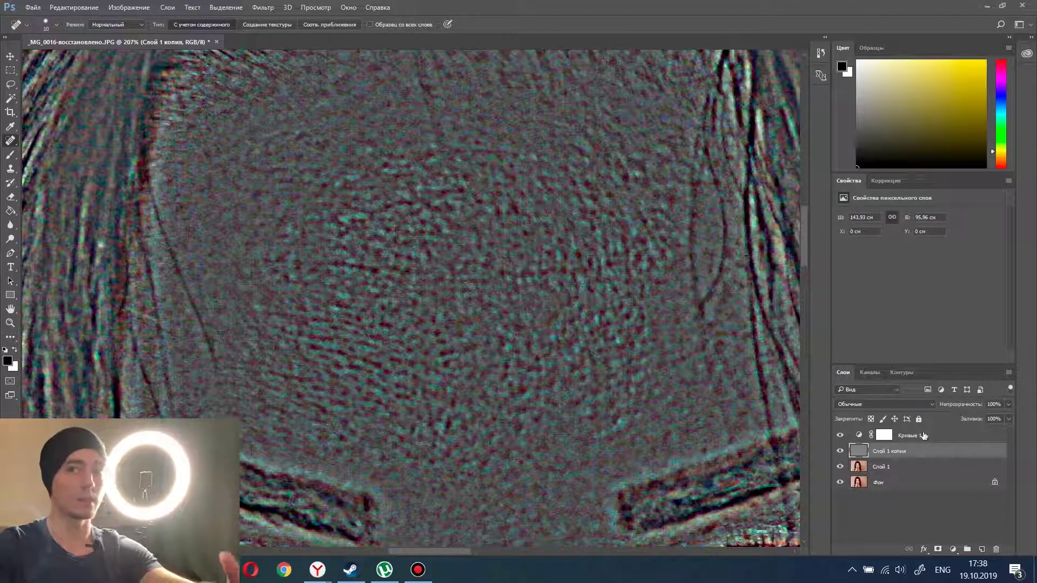
{"action": "left_click", "coordinate": [951, 437]}
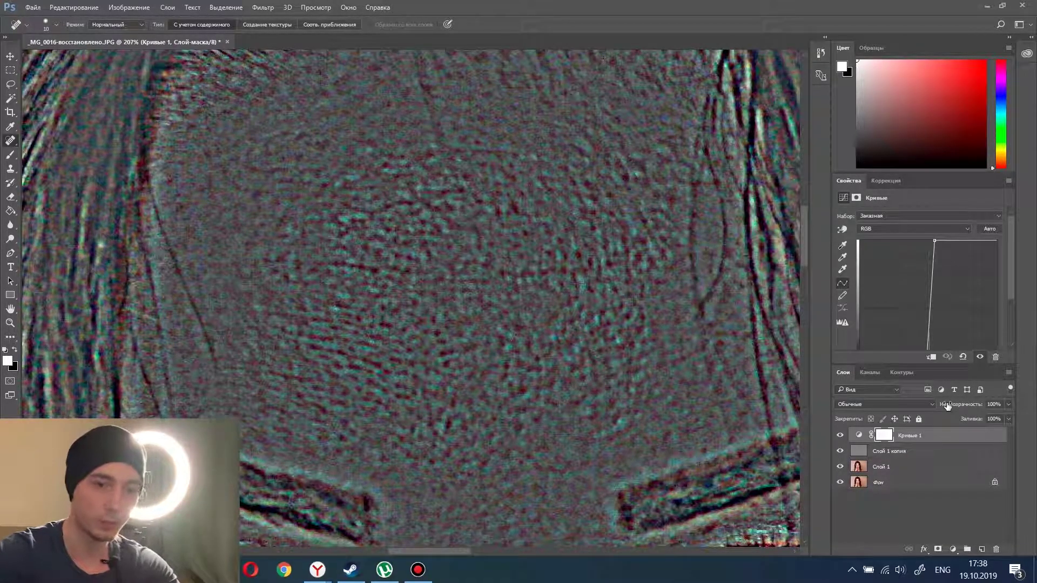
Delete the Кривые 1 curves layer, zoom out, and show blend modes for Слой 1 копия
{"action": "key", "text": "Delete"}
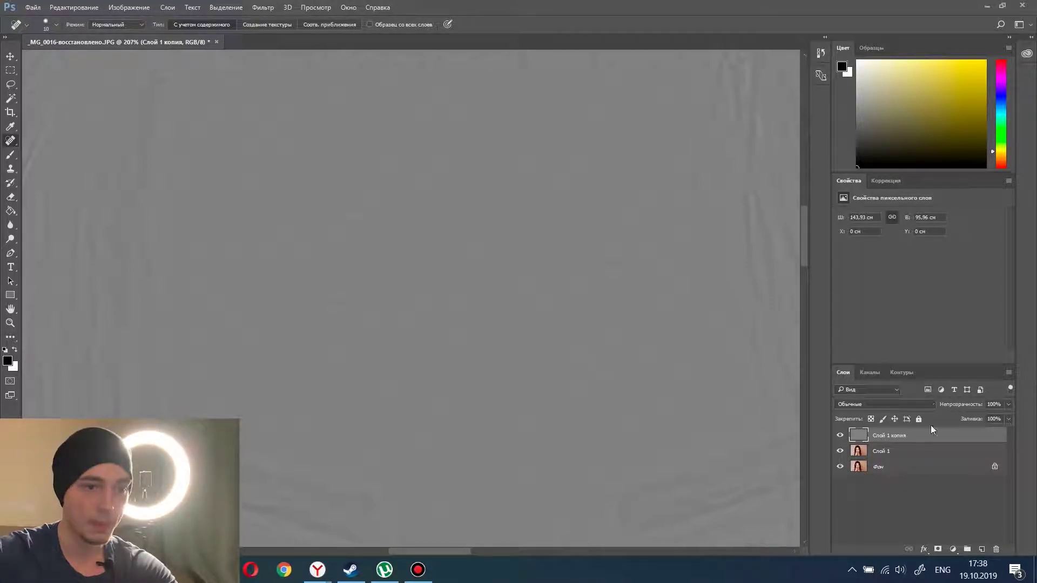
{"action": "scroll", "coordinate": [485, 337], "scroll_direction": "down", "scroll_amount": 3}
{"action": "scroll", "coordinate": [519, 328], "scroll_direction": "down", "scroll_amount": 3}
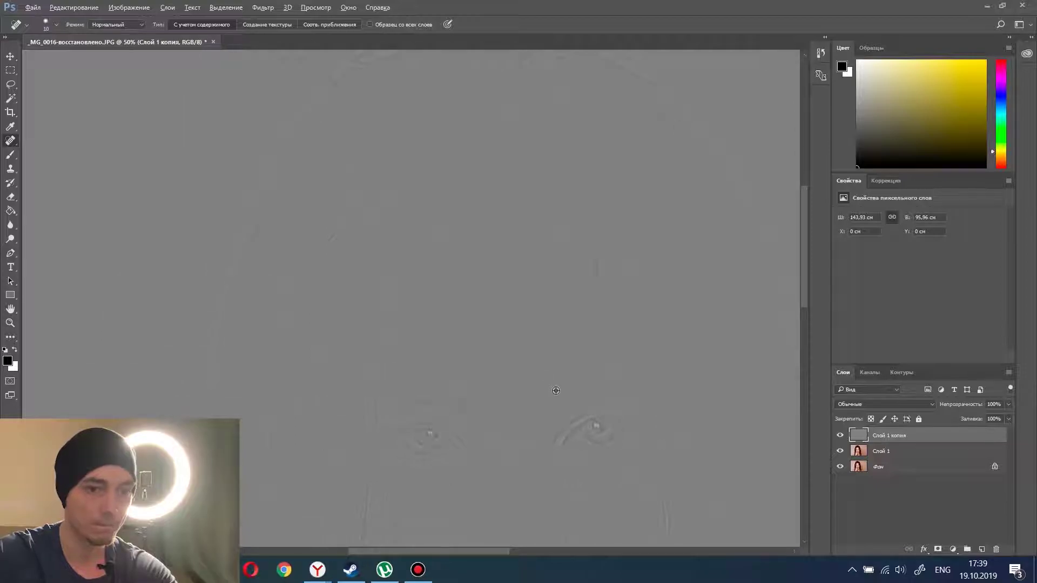
{"action": "scroll", "coordinate": [556, 389], "scroll_direction": "down", "scroll_amount": 3}
{"action": "scroll", "coordinate": [411, 308], "scroll_direction": "down", "scroll_amount": 2}
{"action": "scroll", "coordinate": [510, 313], "scroll_direction": "up", "scroll_amount": 3}
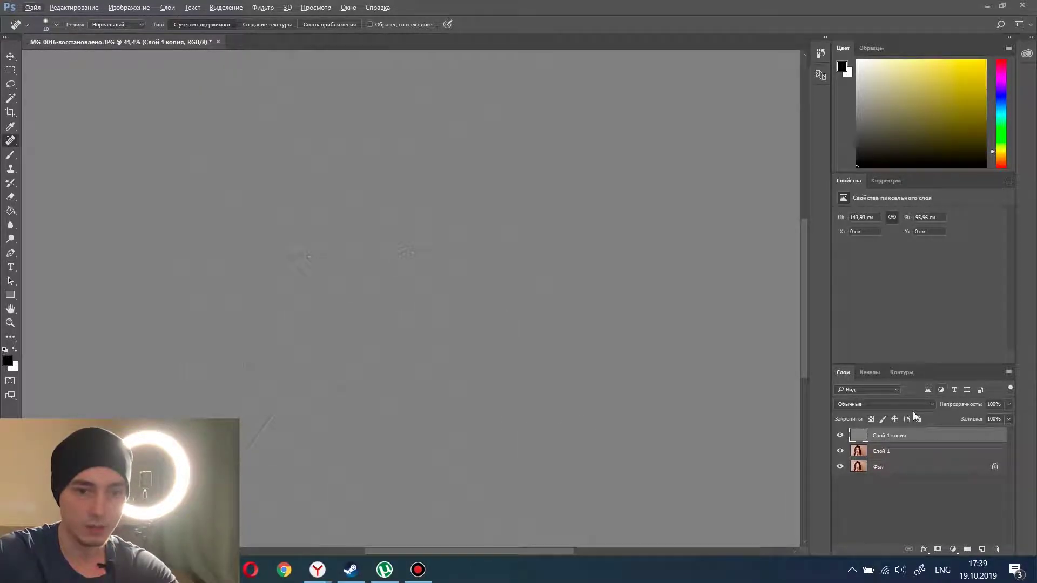
{"action": "left_click", "coordinate": [927, 404]}
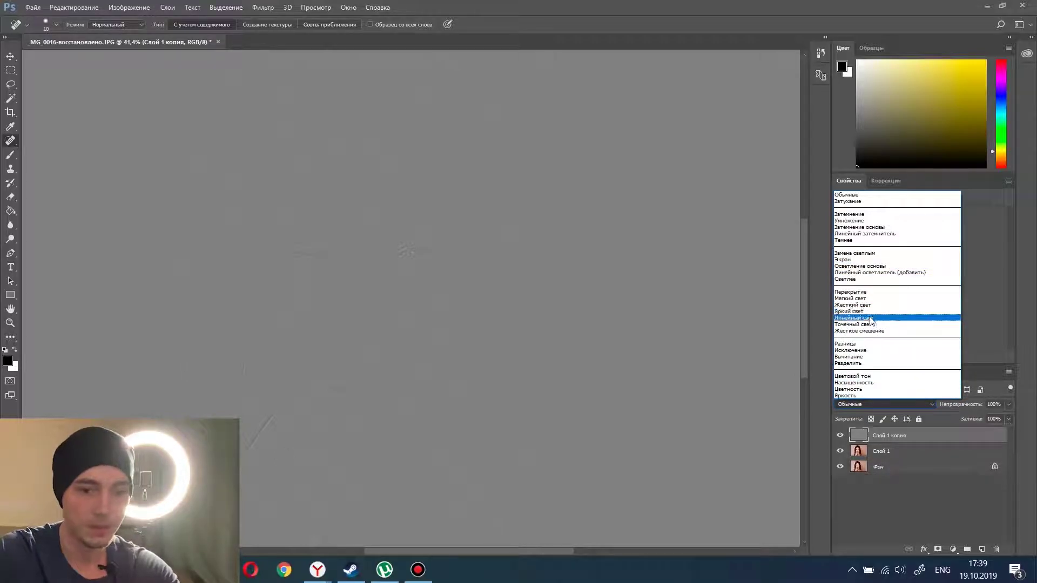
Set Слой 1 копия to Линейный свет and group both frequency layers into Группа 1
{"action": "left_click", "coordinate": [872, 318]}
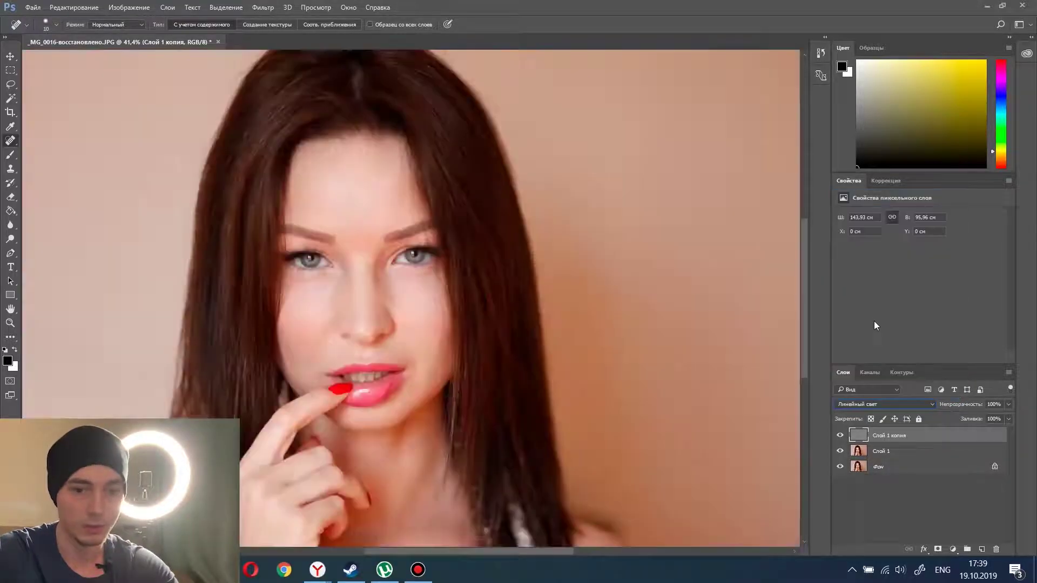
{"action": "left_click", "coordinate": [913, 454], "text": "shift"}
{"action": "left_click", "coordinate": [968, 550]}
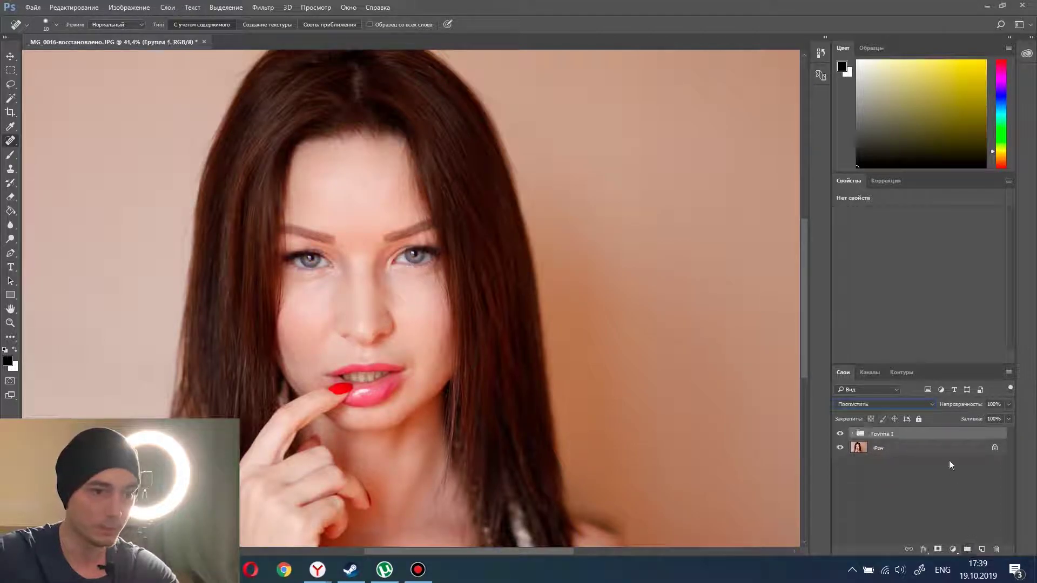
{"action": "left_click", "coordinate": [840, 435]}
{"action": "left_click", "coordinate": [841, 435]}
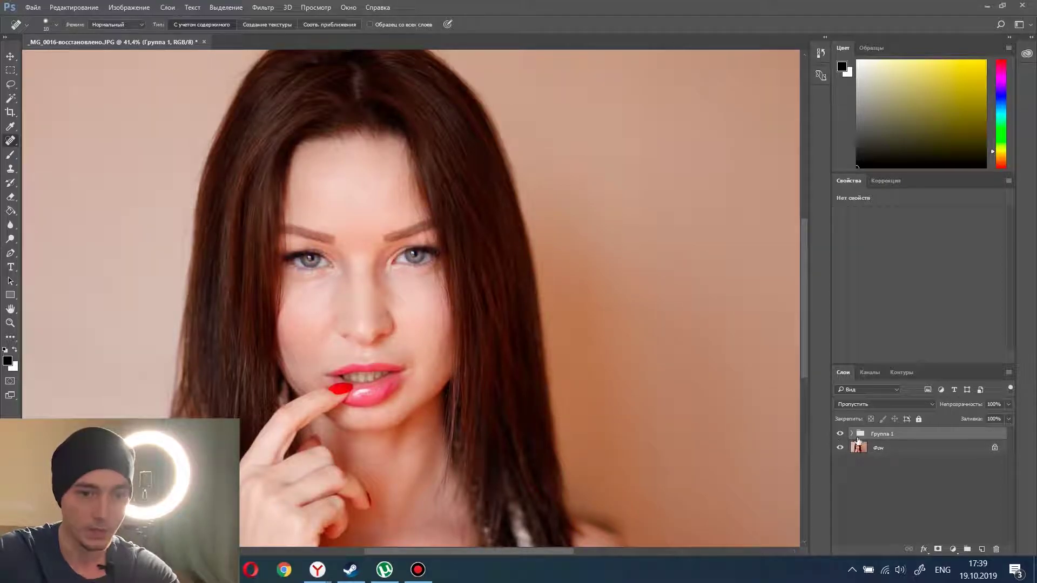
Expand Группа 1, select Слой 1 and zoom in on the eyes and lips
{"action": "left_click", "coordinate": [853, 434]}
{"action": "left_click", "coordinate": [897, 465]}
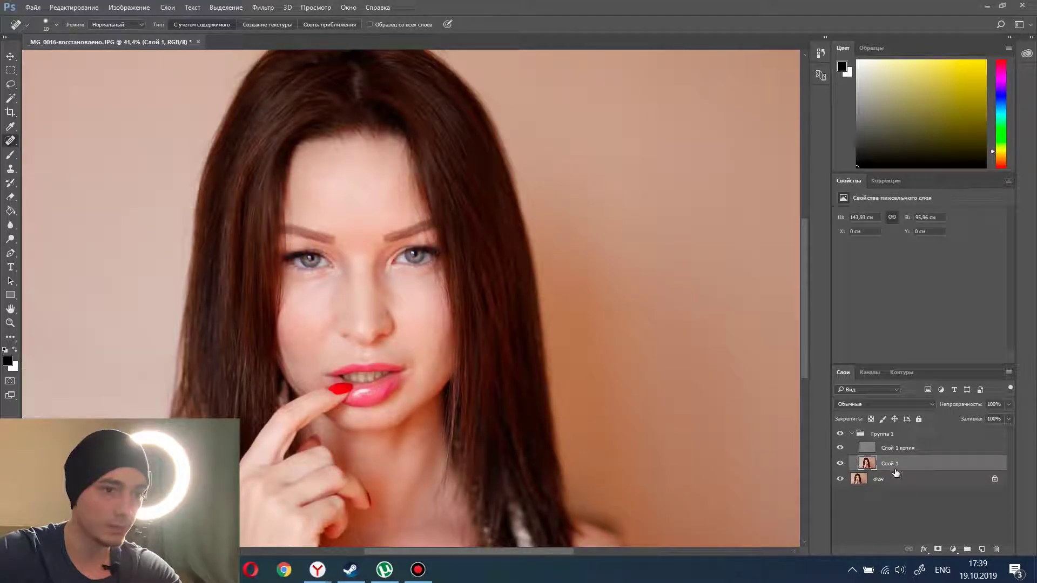
{"action": "scroll", "coordinate": [347, 228], "scroll_direction": "up", "scroll_amount": 5}
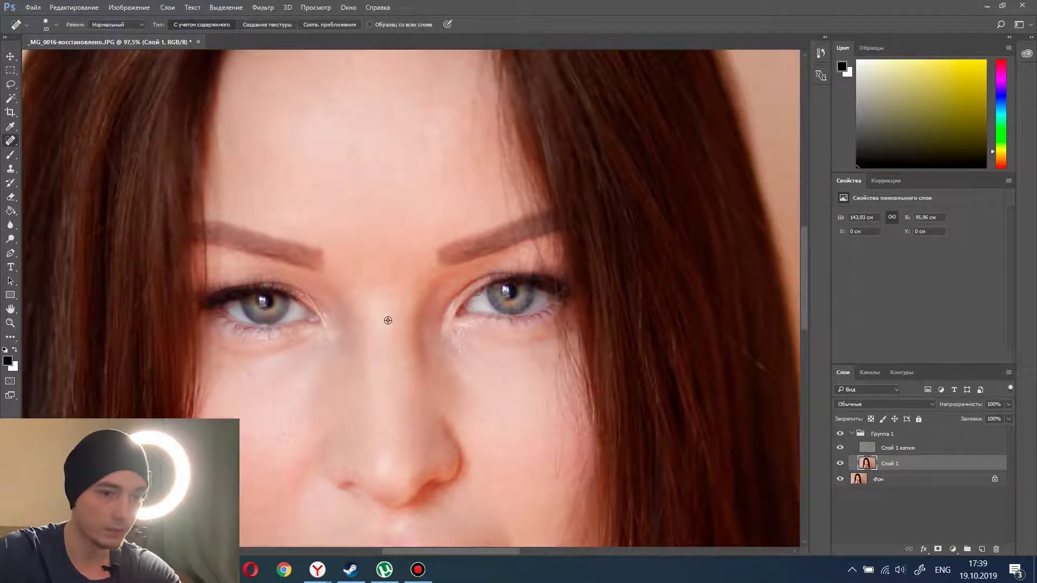
{"action": "scroll", "coordinate": [388, 321], "scroll_direction": "down", "scroll_amount": 2}
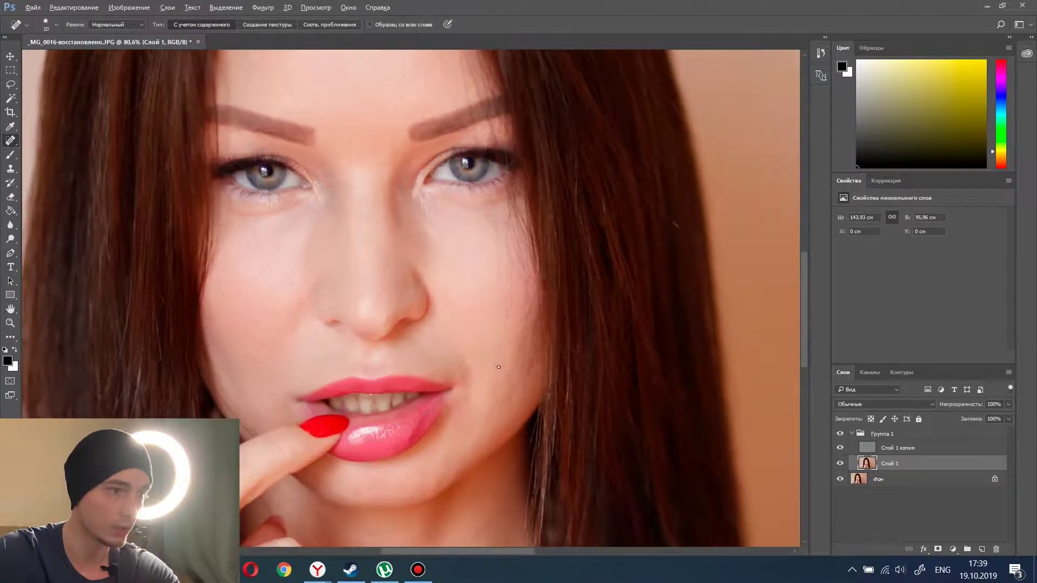
{"action": "scroll", "coordinate": [503, 374], "scroll_direction": "down", "scroll_amount": 1}
{"action": "scroll", "coordinate": [480, 433], "scroll_direction": "up", "scroll_amount": 1}
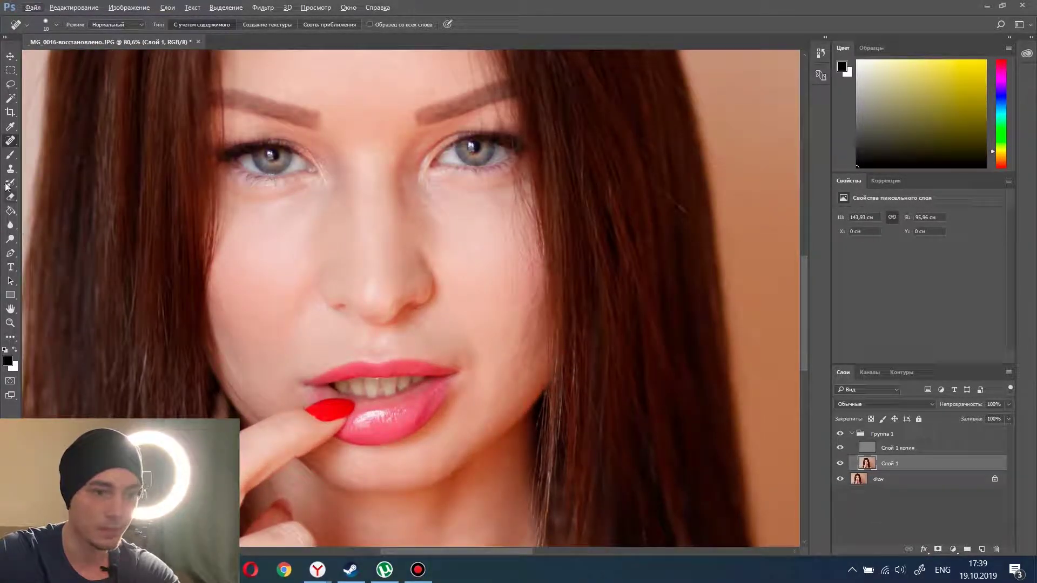
{"action": "left_click", "coordinate": [12, 156]}
Choose the soft round brush with 10% opacity and 18% flow
{"action": "right_click", "coordinate": [478, 324]}
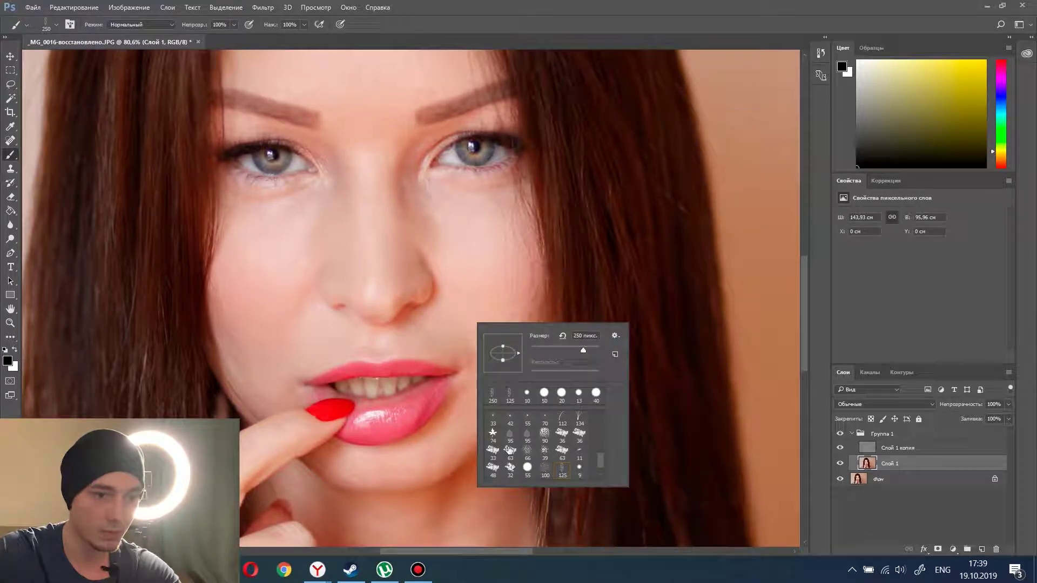
{"action": "scroll", "coordinate": [518, 444], "scroll_direction": "up", "scroll_amount": 2}
{"action": "scroll", "coordinate": [499, 425], "scroll_direction": "up", "scroll_amount": 3}
{"action": "left_click", "coordinate": [497, 425]}
{"action": "left_click", "coordinate": [679, 4]}
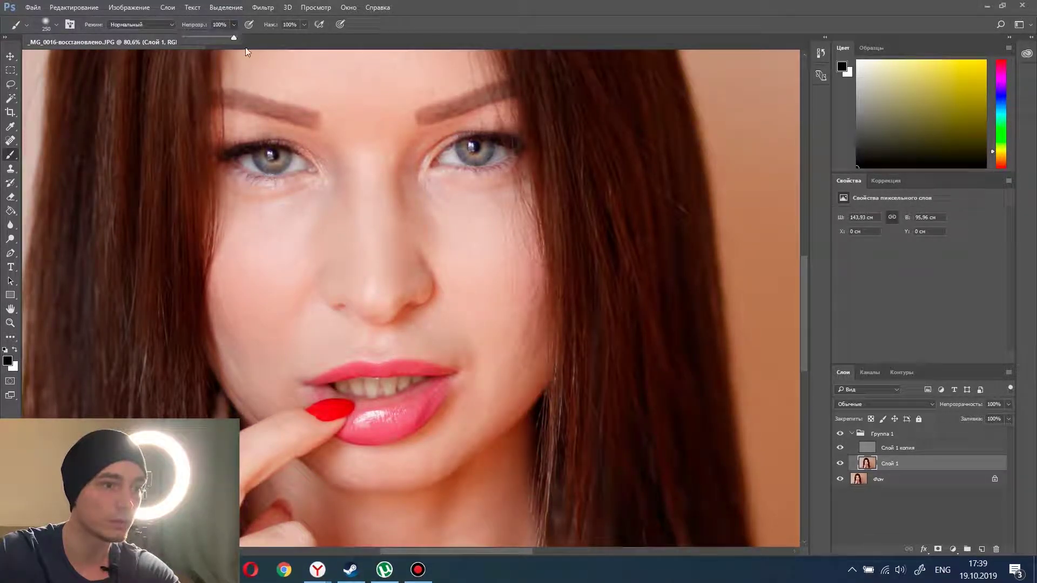
{"action": "left_click_drag", "start_coordinate": [205, 39], "coordinate": [198, 39]}
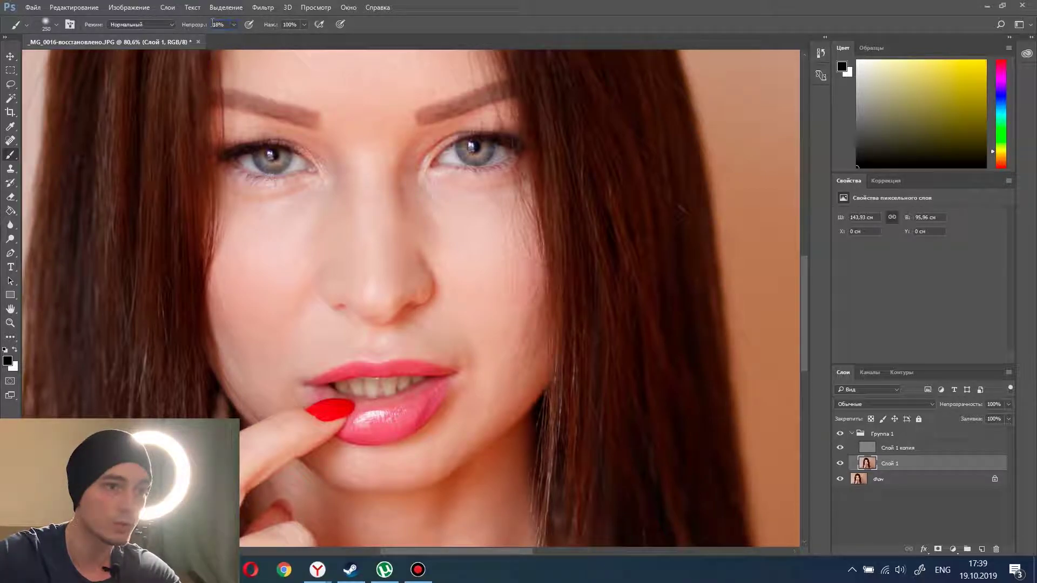
{"action": "left_click", "coordinate": [286, 24]}
{"action": "type", "text": "18"}
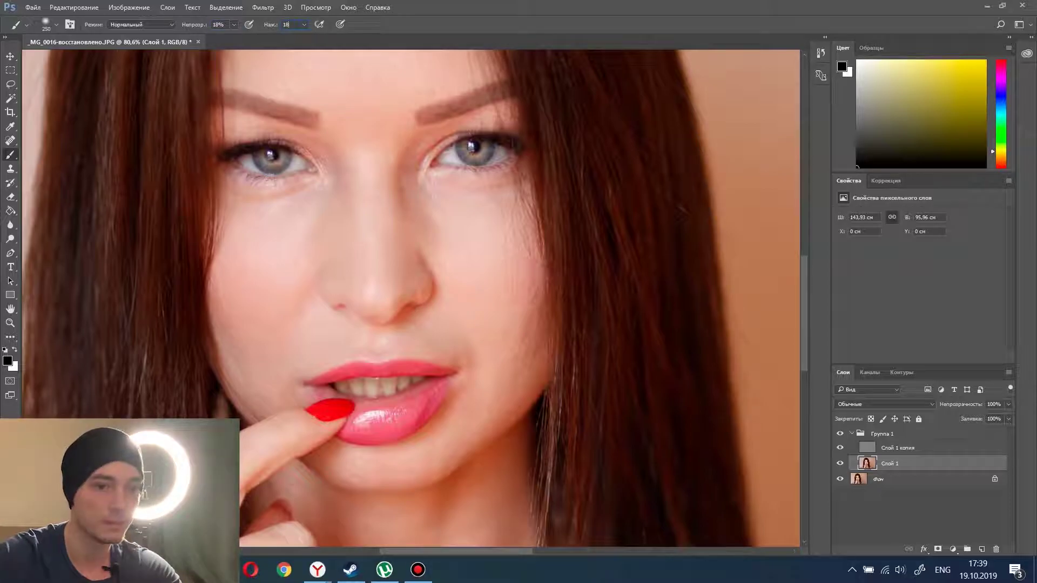
{"action": "key", "text": "Return"}
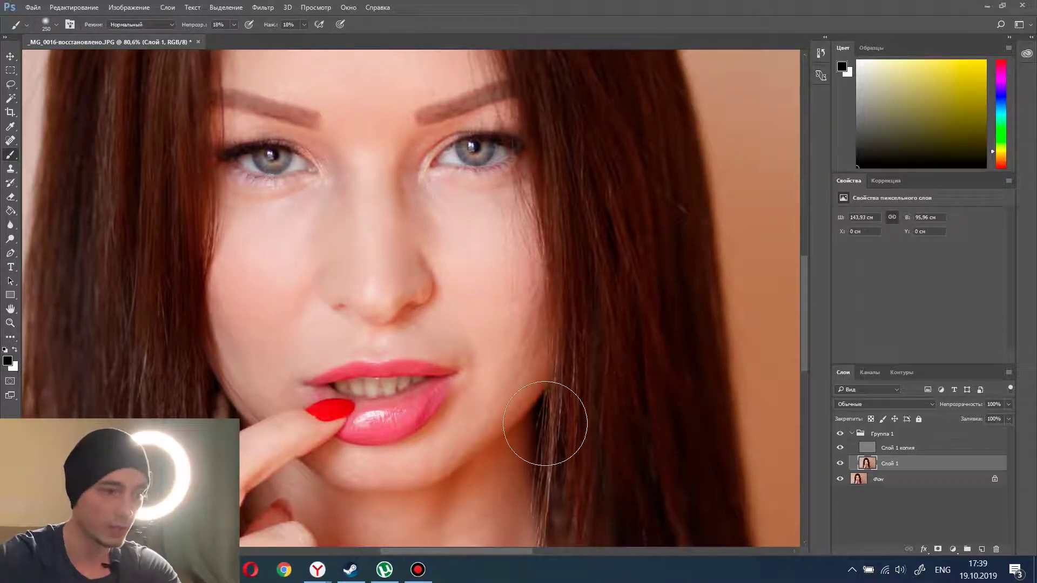
Shrink the brush and sample a skin tone from the cheek
{"action": "scroll", "coordinate": [448, 439], "scroll_direction": "up", "scroll_amount": 2, "text": "alt"}
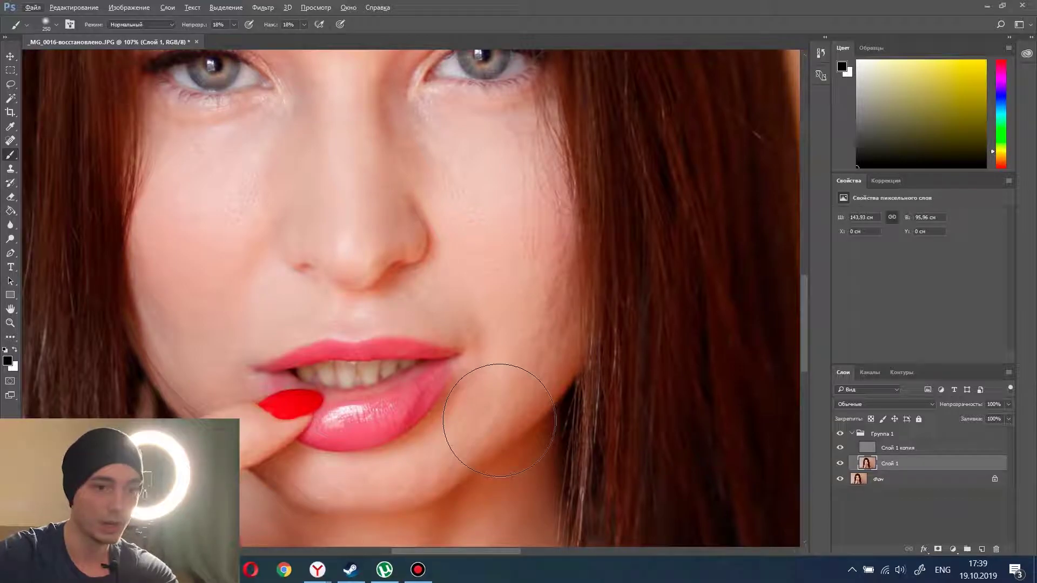
{"action": "key", "text": "alt"}
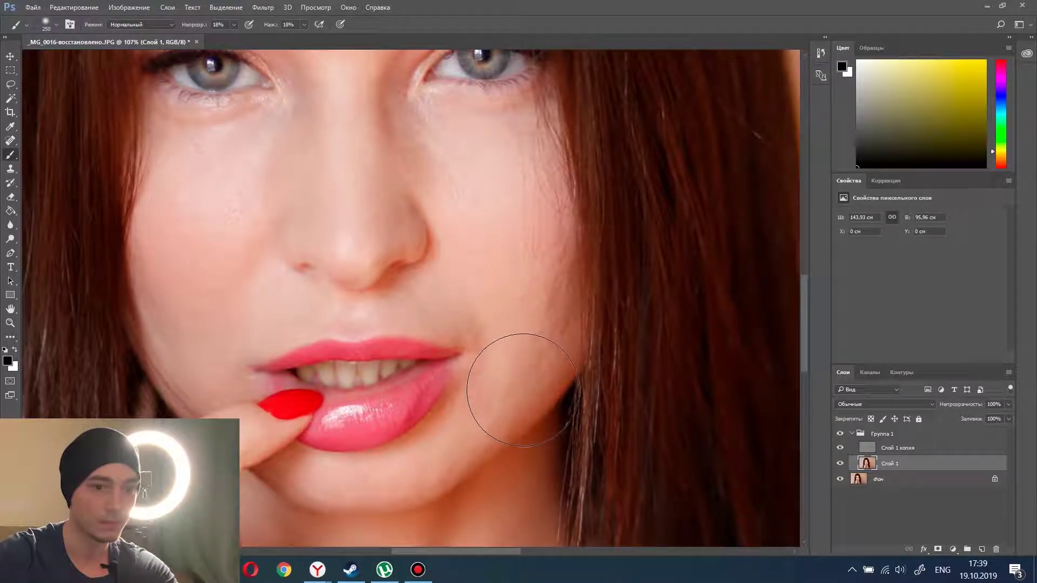
{"action": "key", "text": "bracketleft"}
{"action": "key", "text": "bracketleft"}
{"action": "key", "text": "bracketleft"}
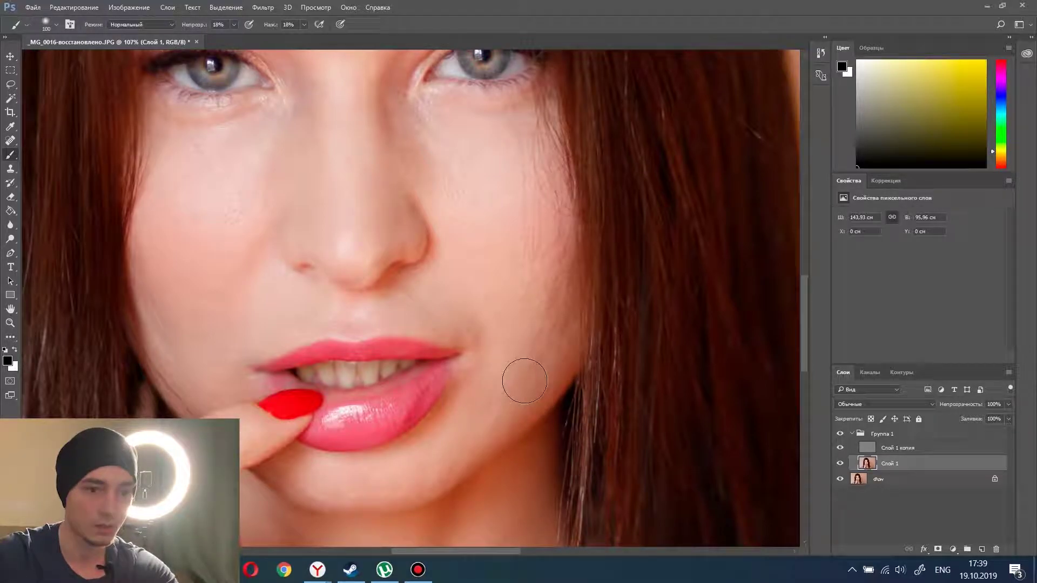
{"action": "left_click", "coordinate": [520, 386], "text": "alt"}
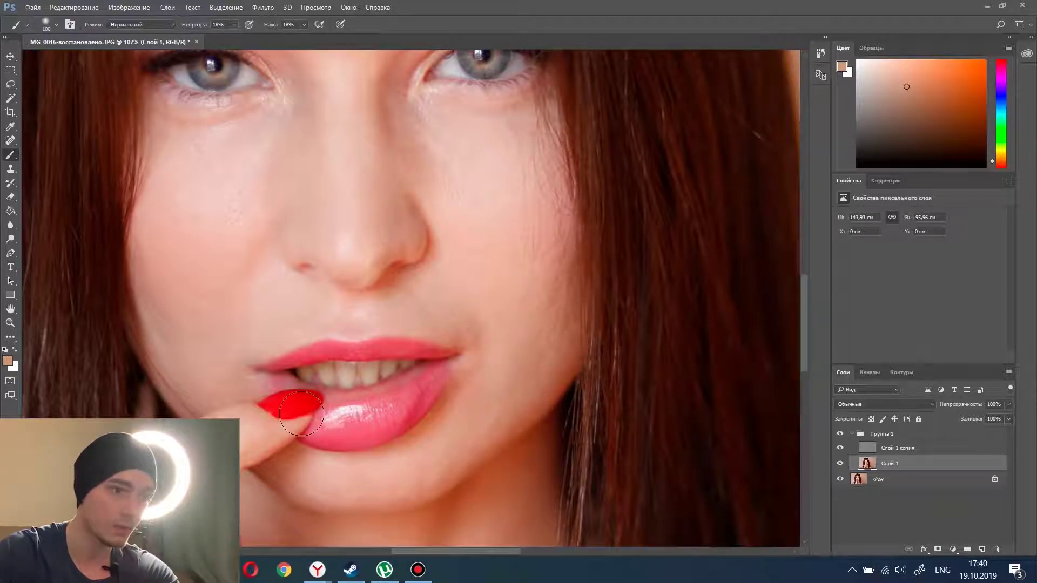
Paint cheeks and forehead with skin tones sampled from cheek, nose and forehead, then fit the photo
{"action": "left_click", "coordinate": [234, 293], "text": "alt"}
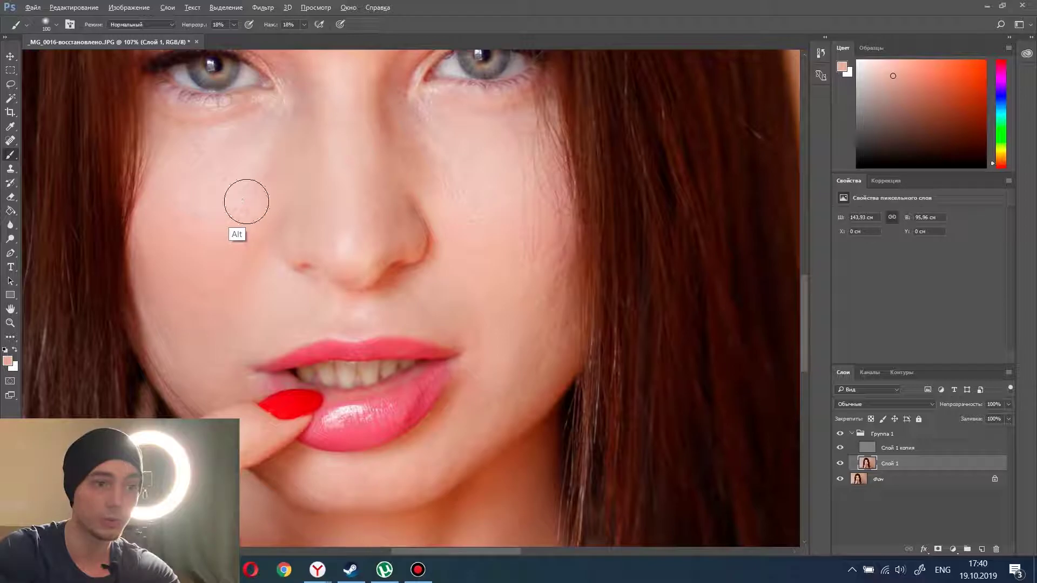
{"action": "key", "text": "alt"}
{"action": "left_click", "coordinate": [399, 210], "text": "alt"}
{"action": "scroll", "coordinate": [382, 184], "scroll_direction": "up", "scroll_amount": 3}
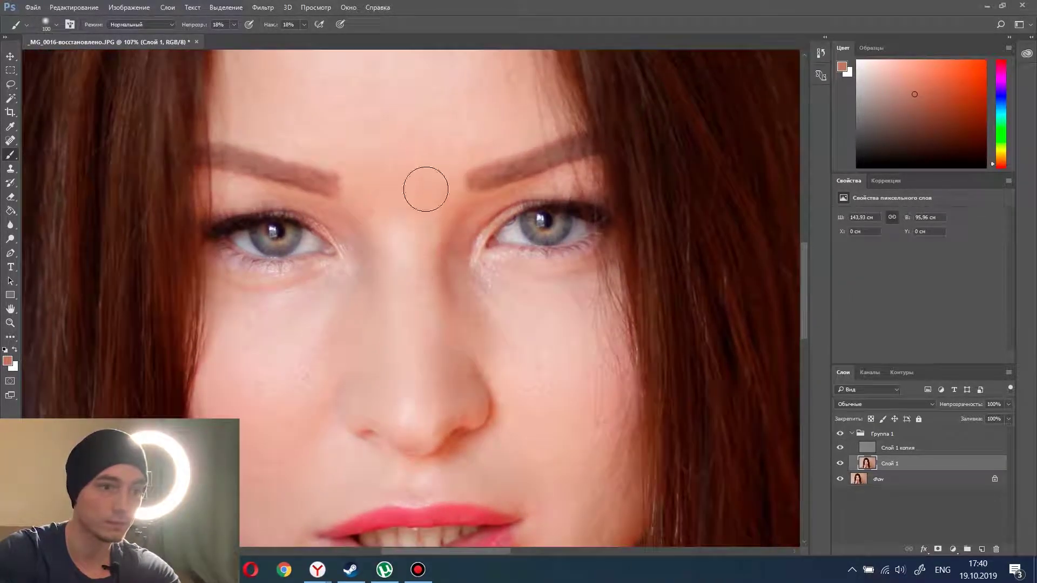
{"action": "left_click", "coordinate": [386, 119], "text": "alt"}
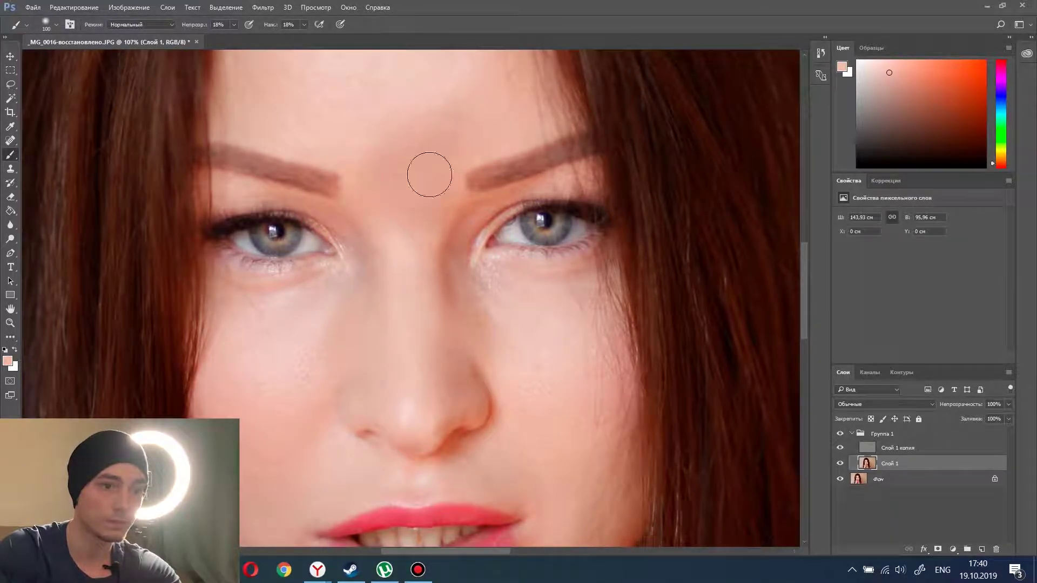
{"action": "key", "text": "ctrl+0"}
{"action": "left_click", "coordinate": [821, 52]}
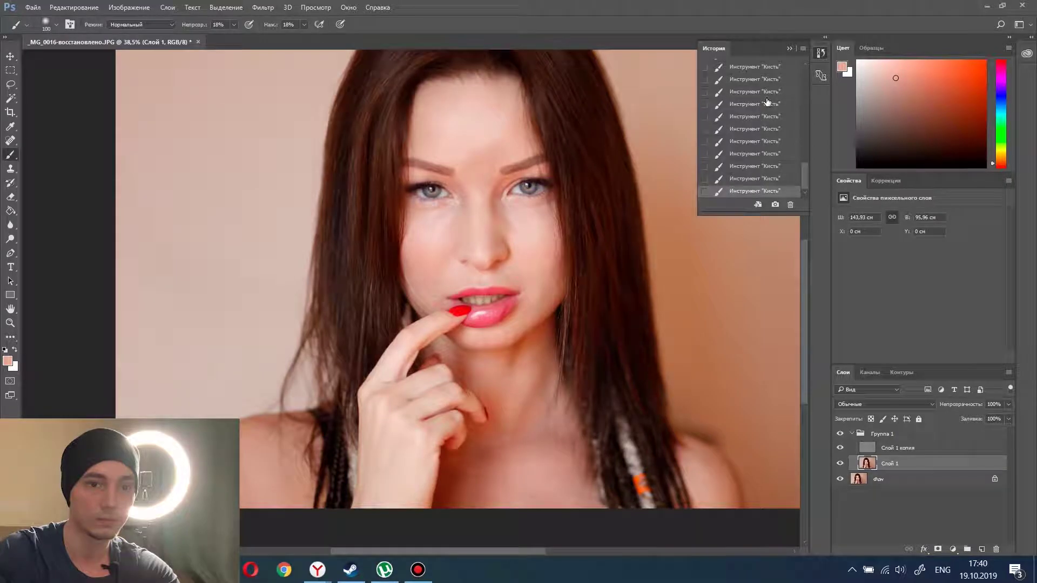
Compare the first Brush history state with the latest, then collapse Группа 1
{"action": "left_click_drag", "start_coordinate": [806, 170], "coordinate": [804, 118]}
{"action": "left_click", "coordinate": [755, 80]}
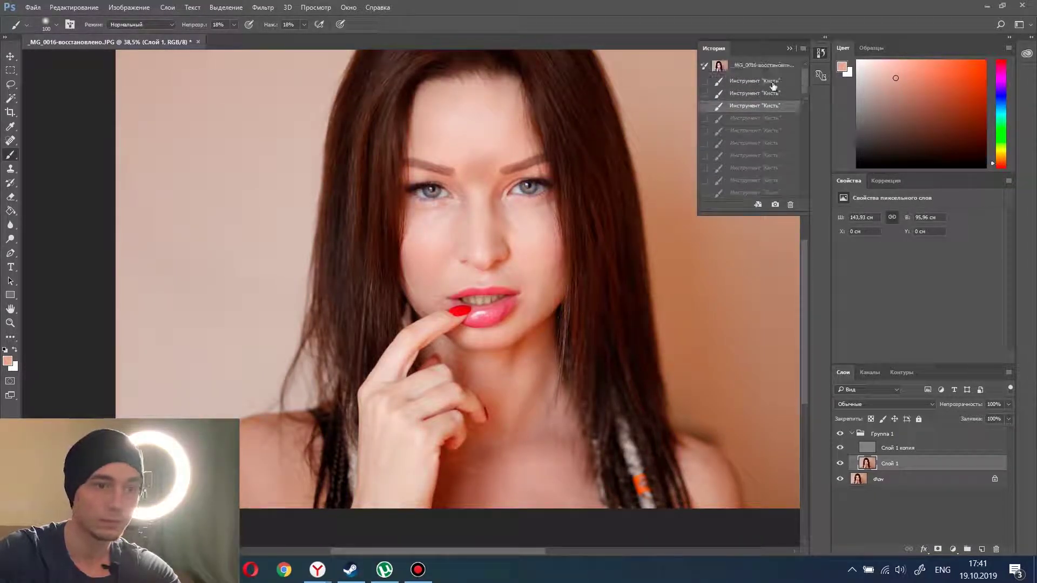
{"action": "key", "text": "ctrl+z"}
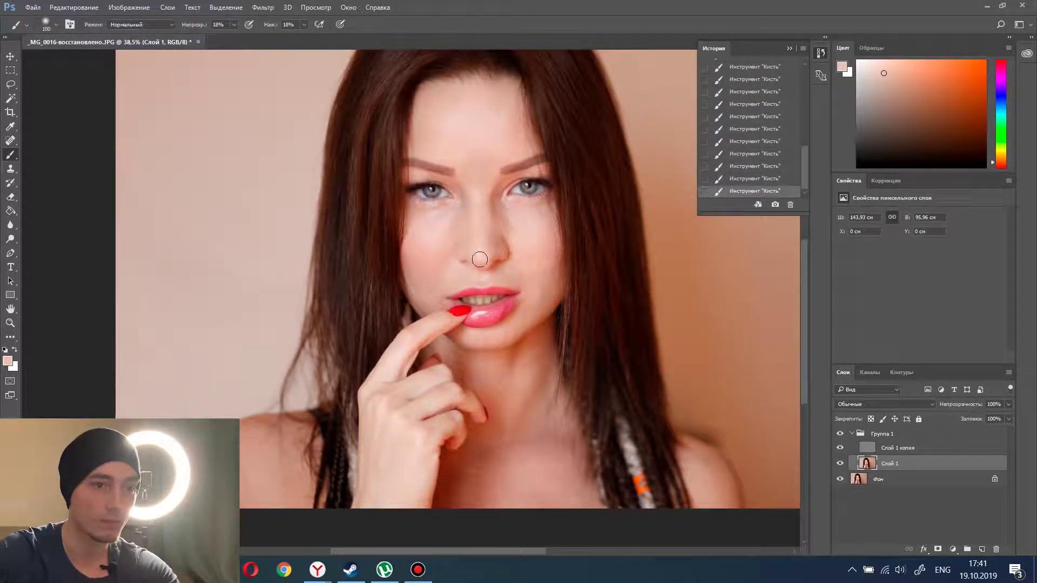
{"action": "scroll", "coordinate": [486, 232], "scroll_direction": "up", "scroll_amount": 3}
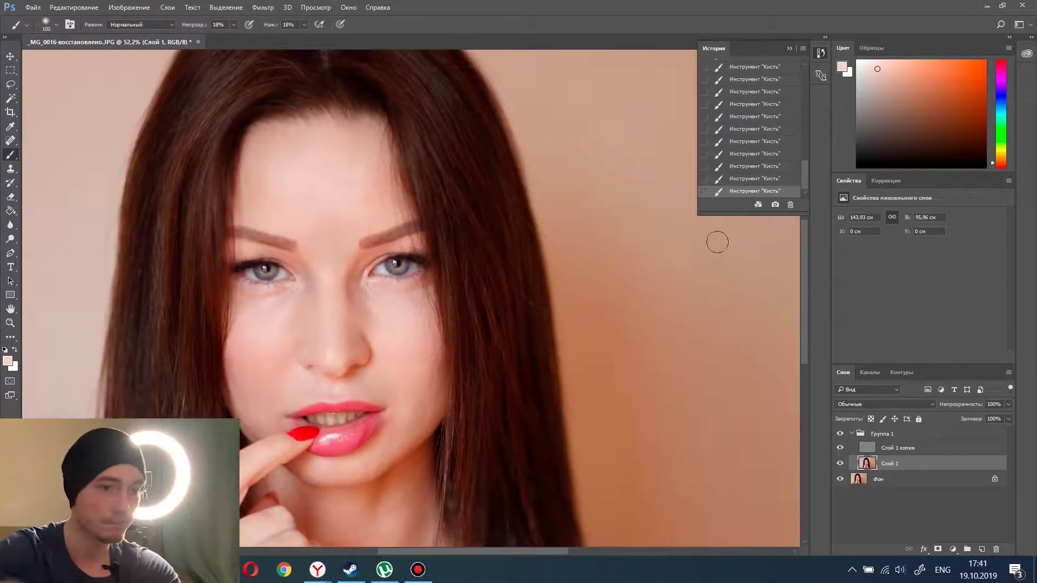
{"action": "left_click", "coordinate": [789, 48]}
{"action": "scroll", "coordinate": [486, 270], "scroll_direction": "down", "scroll_amount": 2}
{"action": "scroll", "coordinate": [431, 322], "scroll_direction": "up", "scroll_amount": 2}
{"action": "scroll", "coordinate": [431, 322], "scroll_direction": "down", "scroll_amount": 2}
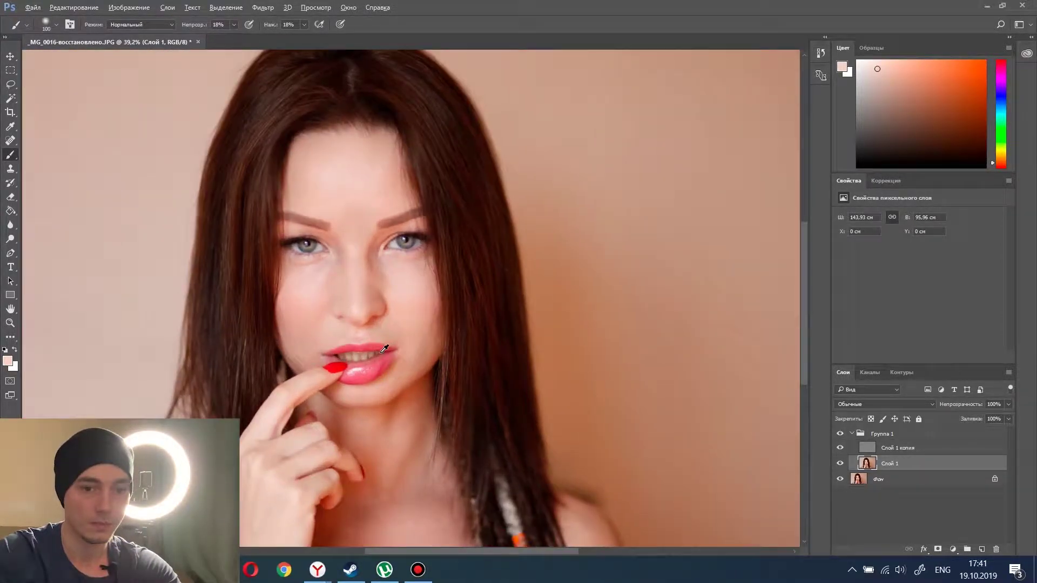
{"action": "scroll", "coordinate": [486, 270], "scroll_direction": "up", "scroll_amount": 1}
{"action": "left_click", "coordinate": [852, 433]}
{"action": "key", "text": "ctrl+shift+n"}
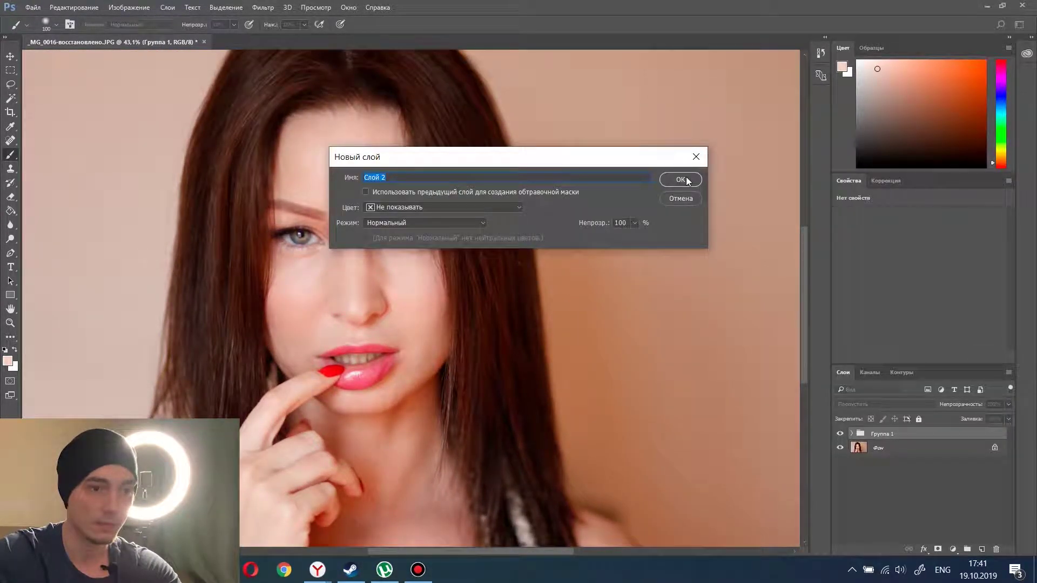
Create Слой 2 in Мягкий свет mode, filled with neutral 50% grey
{"action": "left_click", "coordinate": [681, 179]}
{"action": "scroll", "coordinate": [359, 345], "scroll_direction": "down", "scroll_amount": 2}
{"action": "scroll", "coordinate": [354, 327], "scroll_direction": "up", "scroll_amount": 1}
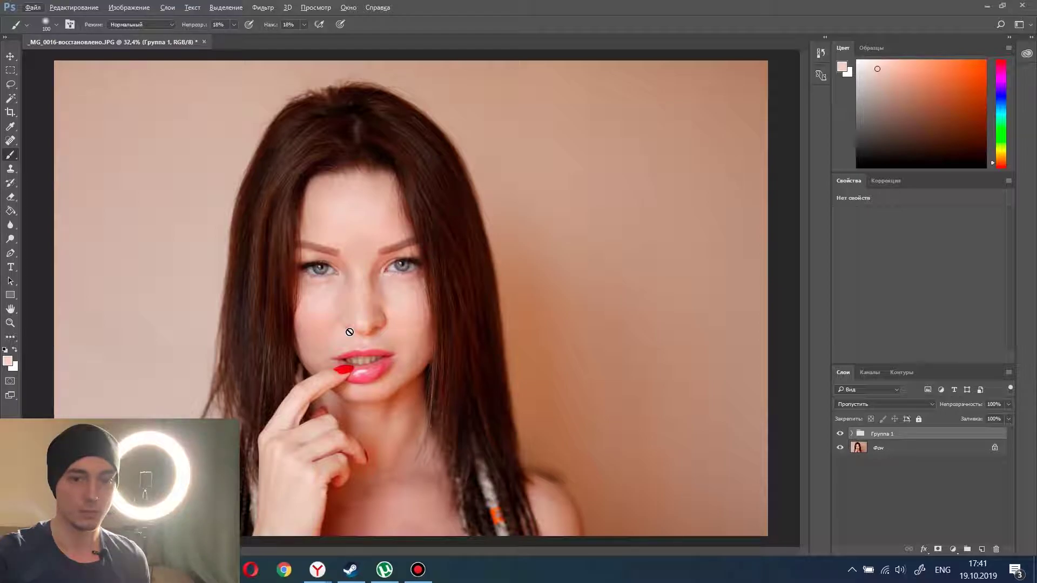
{"action": "left_click", "coordinate": [1008, 372]}
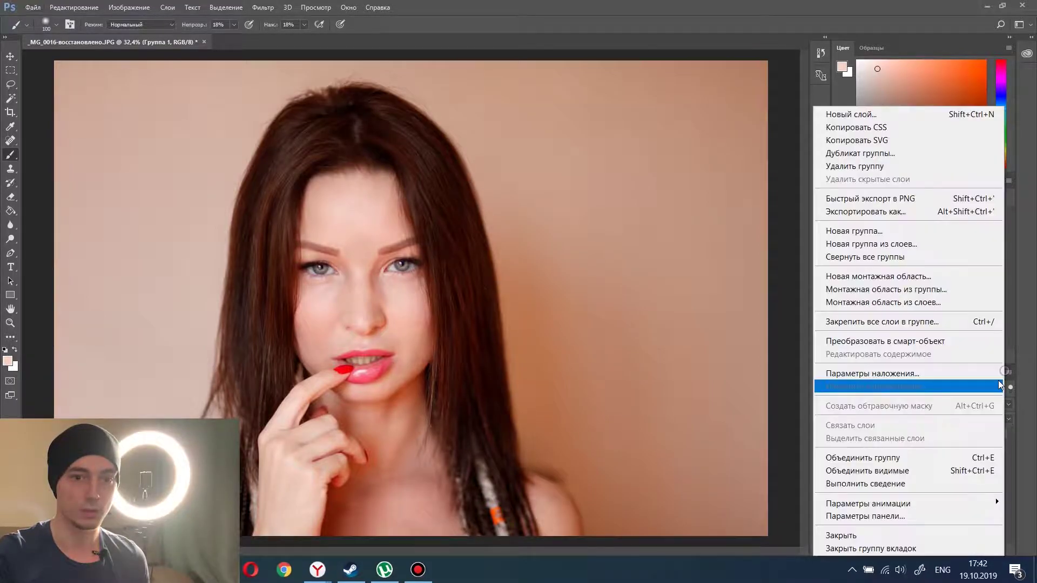
{"action": "left_click", "coordinate": [889, 114]}
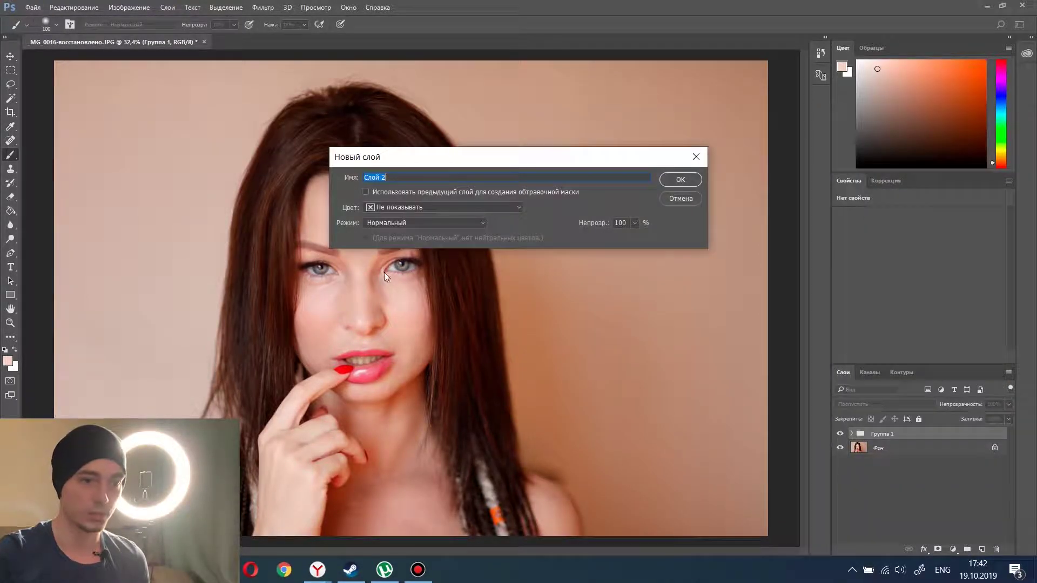
{"action": "left_click", "coordinate": [402, 224]}
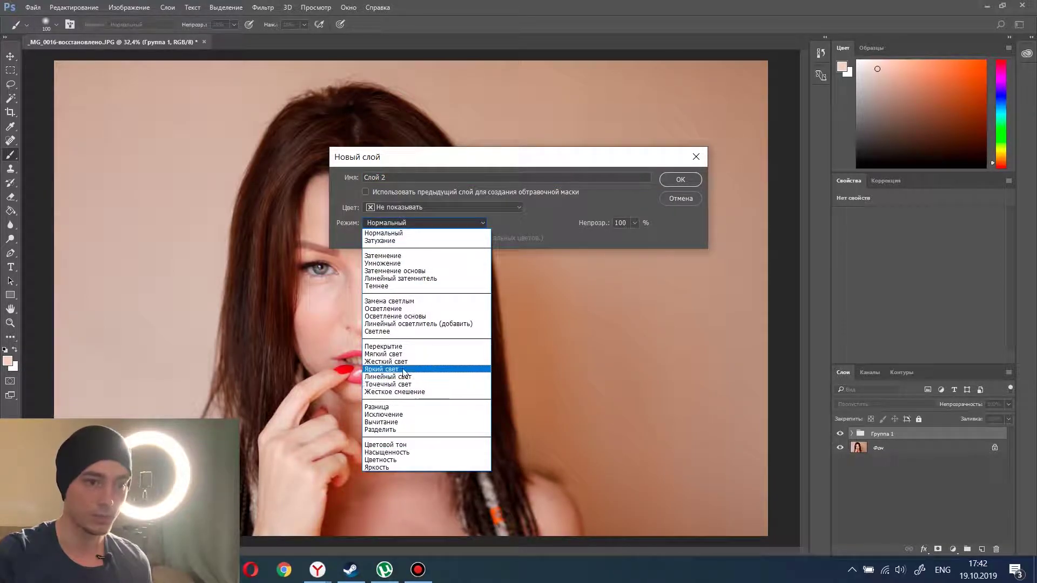
{"action": "left_click", "coordinate": [404, 355]}
{"action": "left_click", "coordinate": [432, 238]}
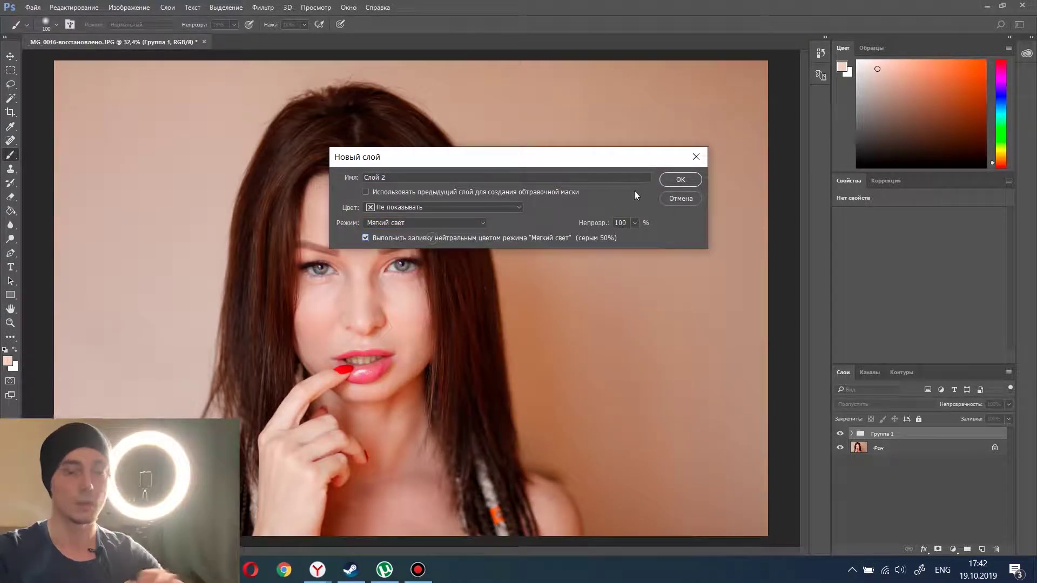
{"action": "left_click", "coordinate": [681, 181]}
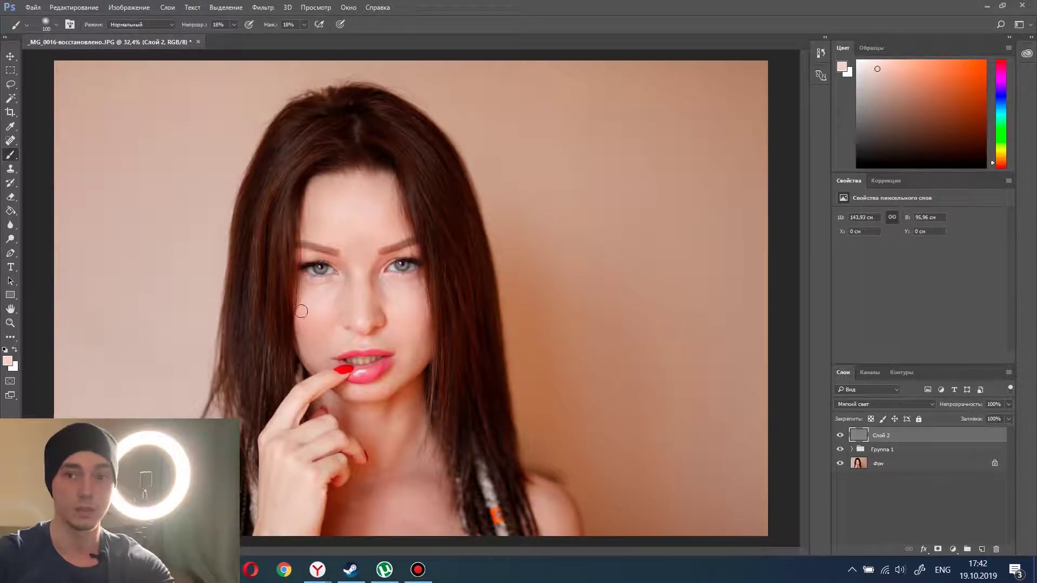
Enlarge the brush to 300 and bring the chin and neck into view on Слой 2
{"action": "scroll", "coordinate": [362, 320], "scroll_direction": "up", "scroll_amount": 8}
{"action": "scroll", "coordinate": [431, 330], "scroll_direction": "down", "scroll_amount": 3}
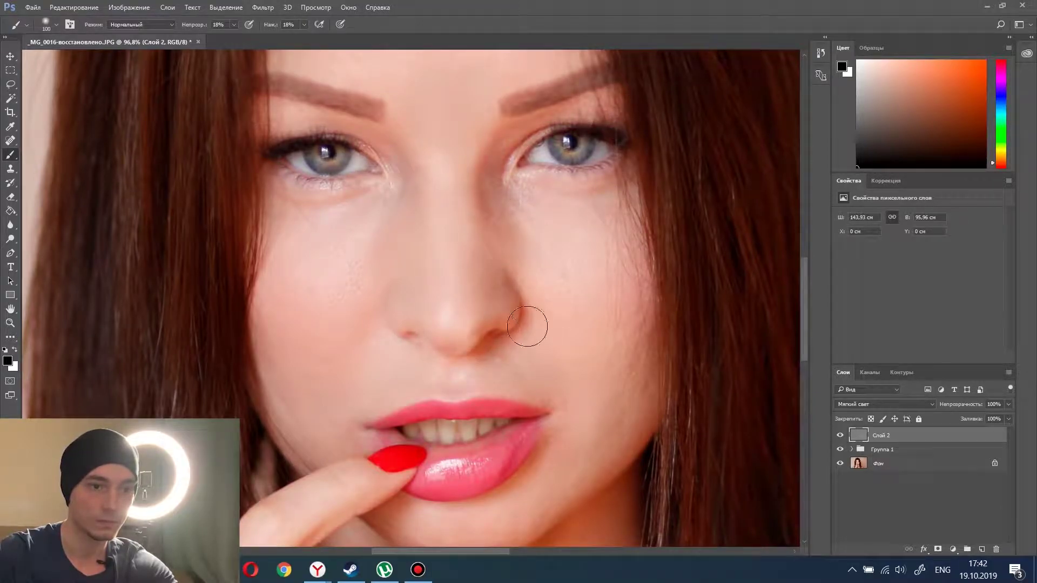
{"action": "scroll", "coordinate": [387, 341], "scroll_direction": "down", "scroll_amount": 3}
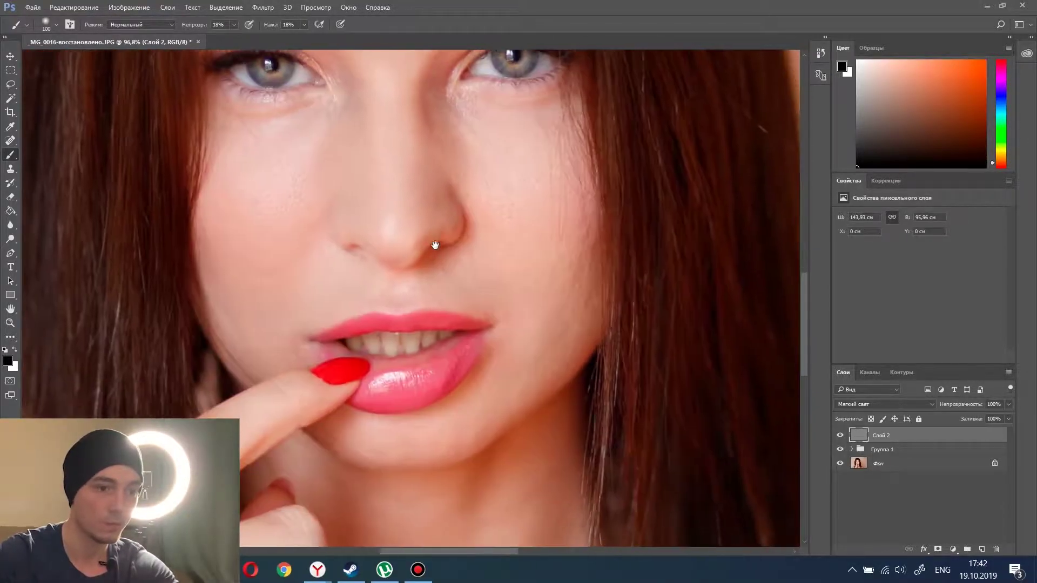
{"action": "scroll", "coordinate": [386, 341], "scroll_direction": "up", "scroll_amount": 2}
{"action": "left_click_drag", "start_coordinate": [386, 341], "coordinate": [404, 305]}
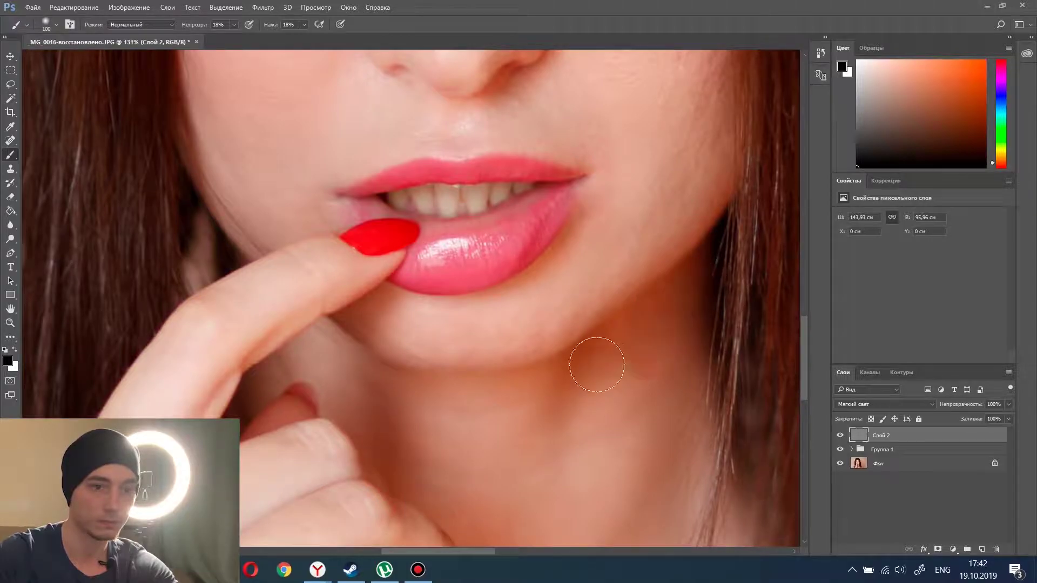
{"action": "scroll", "coordinate": [577, 357], "scroll_direction": "down", "scroll_amount": 5}
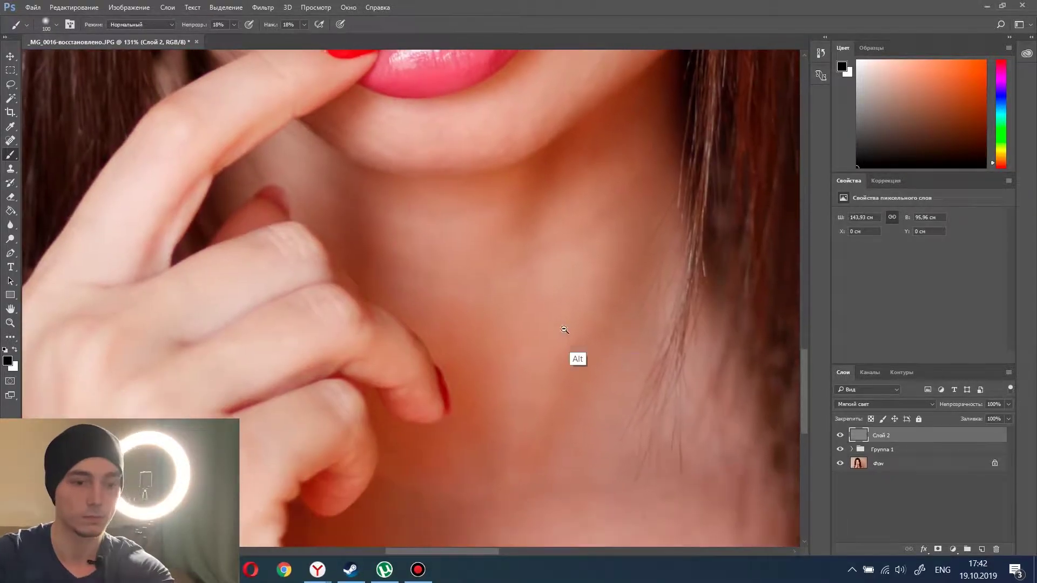
{"action": "key", "text": "bracketright"}
{"action": "key", "text": "bracketright"}
{"action": "key", "text": "bracketright"}
{"action": "scroll", "coordinate": [541, 428], "scroll_direction": "right", "scroll_amount": 5}
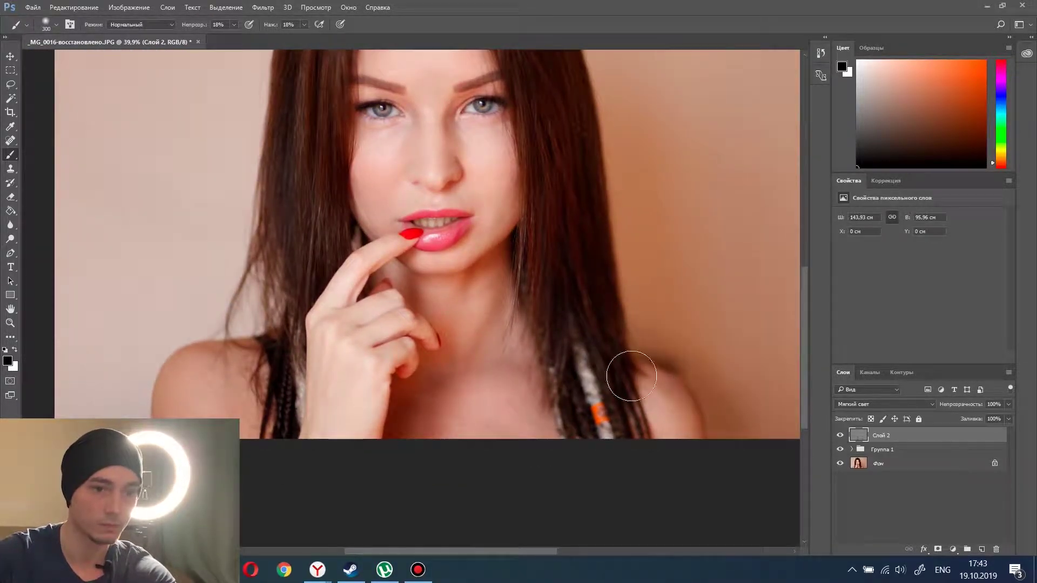
Shrink the brush to 9 and zoom in on the eye area for detail dodging and burning
{"action": "scroll", "coordinate": [532, 186], "scroll_direction": "up", "scroll_amount": 1}
{"action": "scroll", "coordinate": [432, 200], "scroll_direction": "up", "scroll_amount": 2}
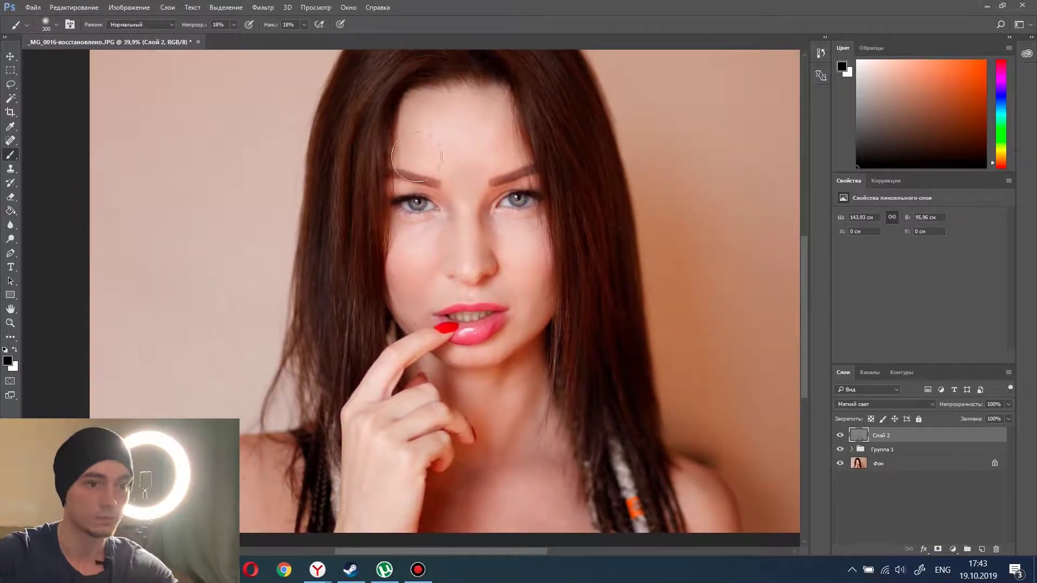
{"action": "scroll", "coordinate": [414, 209], "scroll_direction": "up", "scroll_amount": 2}
{"action": "scroll", "coordinate": [414, 208], "scroll_direction": "up", "scroll_amount": 3}
{"action": "key", "text": "bracketleft"}
{"action": "key", "text": "bracketleft"}
{"action": "key", "text": "bracketleft"}
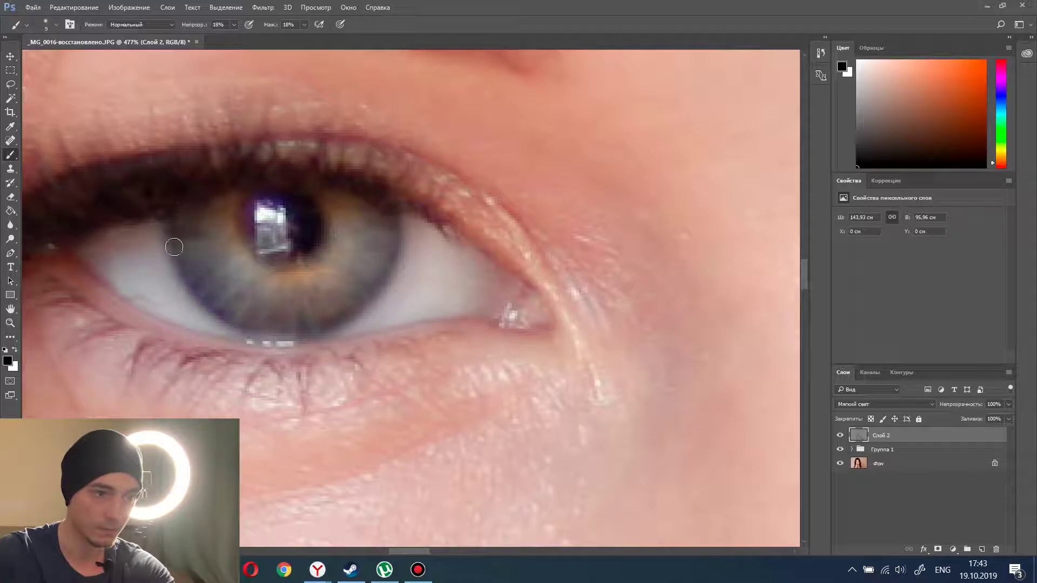
{"action": "scroll", "coordinate": [435, 227], "scroll_direction": "right", "scroll_amount": 10}
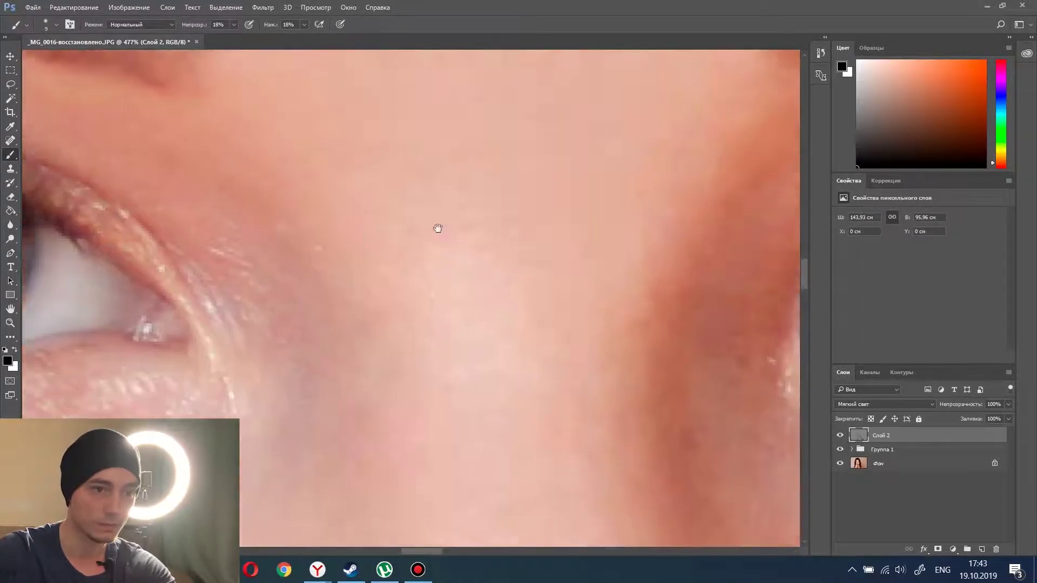
{"action": "scroll", "coordinate": [325, 218], "scroll_direction": "right", "scroll_amount": 5}
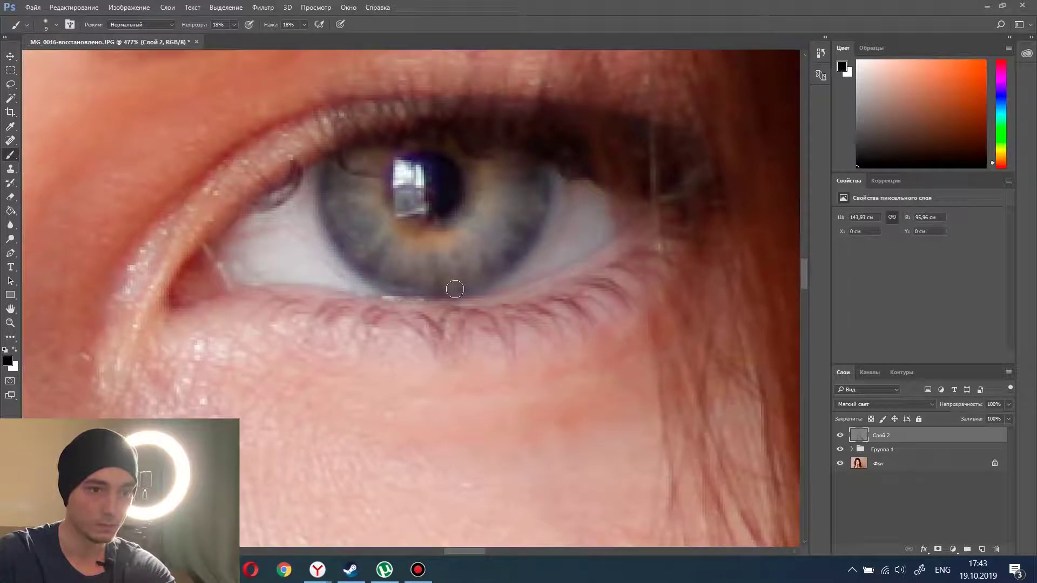
{"action": "scroll", "coordinate": [389, 275], "scroll_direction": "down", "scroll_amount": 5}
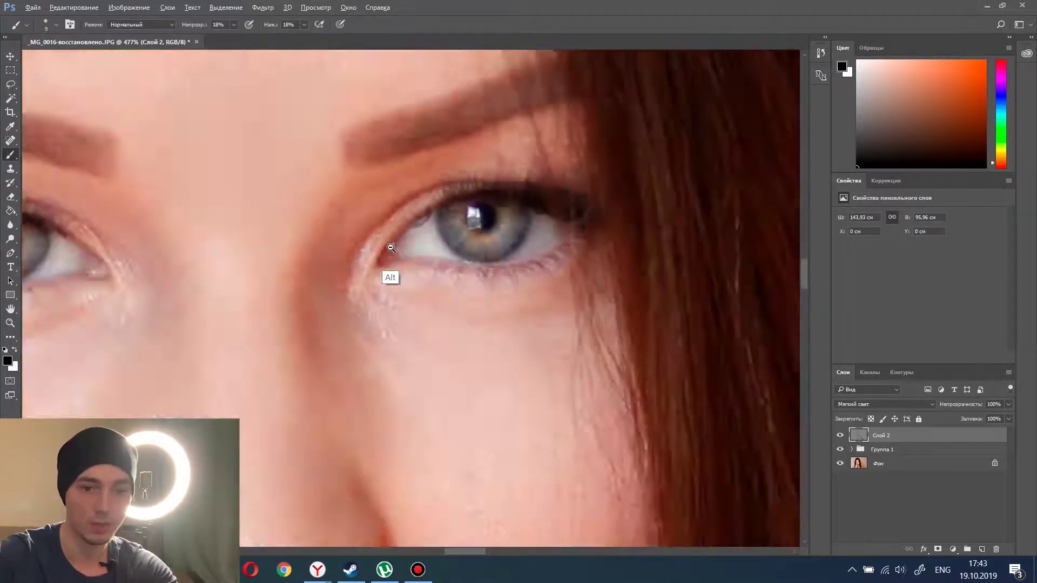
{"action": "scroll", "coordinate": [403, 278], "scroll_direction": "down", "scroll_amount": 2}
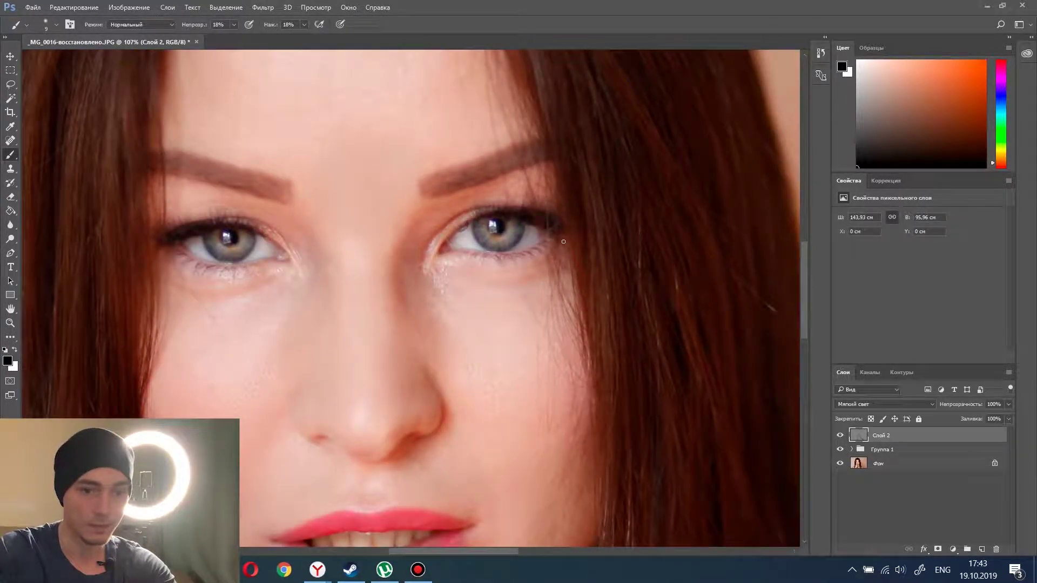
{"action": "left_click", "coordinate": [840, 436]}
{"action": "left_click", "coordinate": [840, 436]}
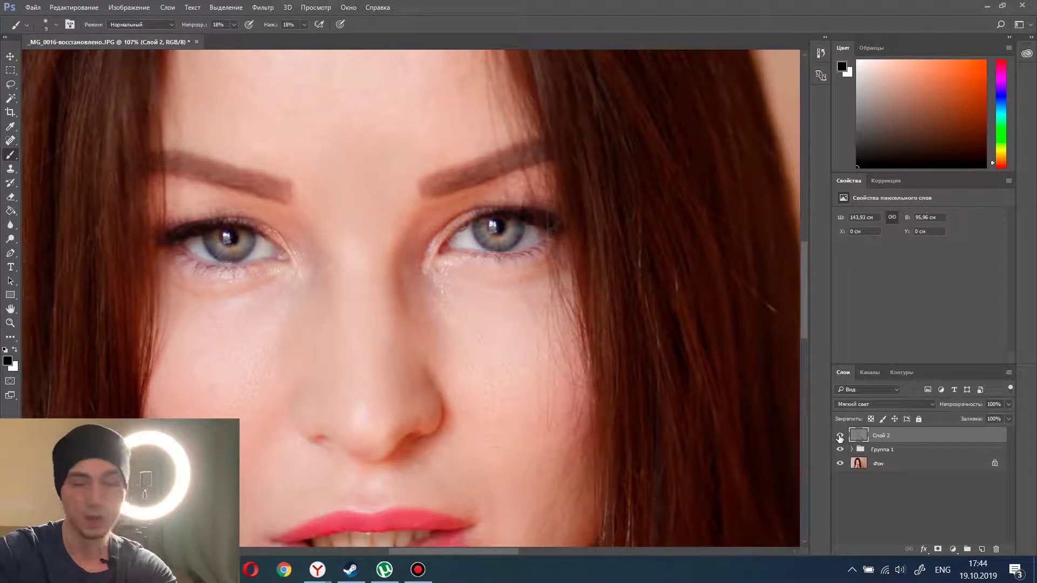
{"action": "left_click", "coordinate": [840, 436]}
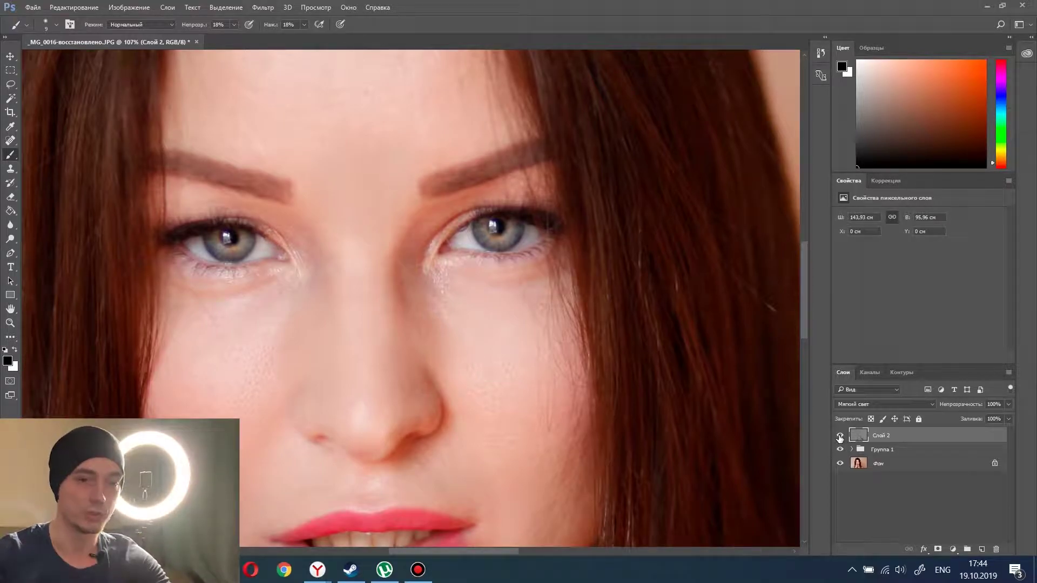
{"action": "scroll", "coordinate": [394, 243], "scroll_direction": "down", "scroll_amount": 3}
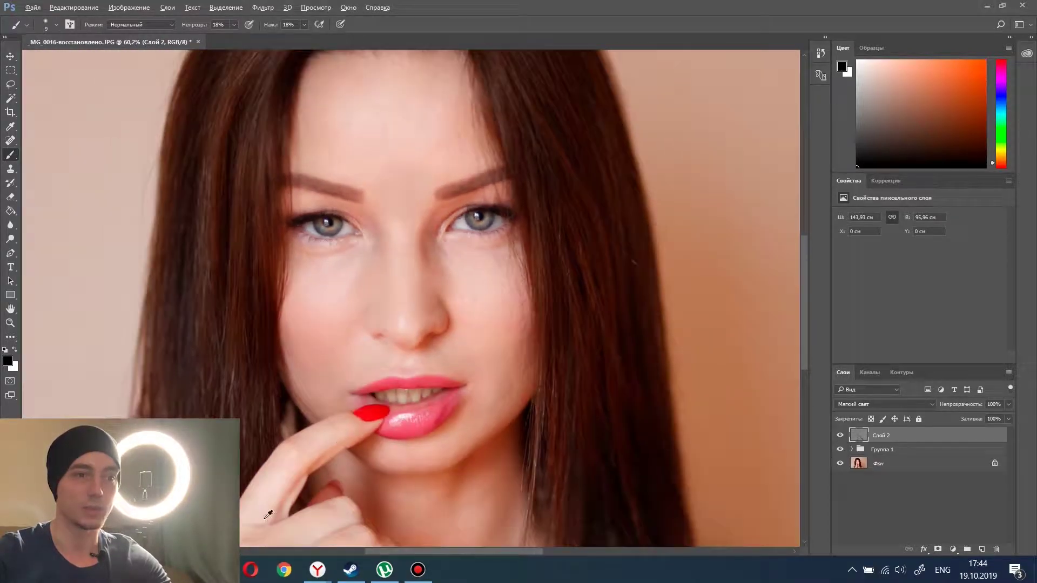
{"action": "scroll", "coordinate": [394, 244], "scroll_direction": "up", "scroll_amount": 5}
{"action": "scroll", "coordinate": [394, 244], "scroll_direction": "up", "scroll_amount": 1}
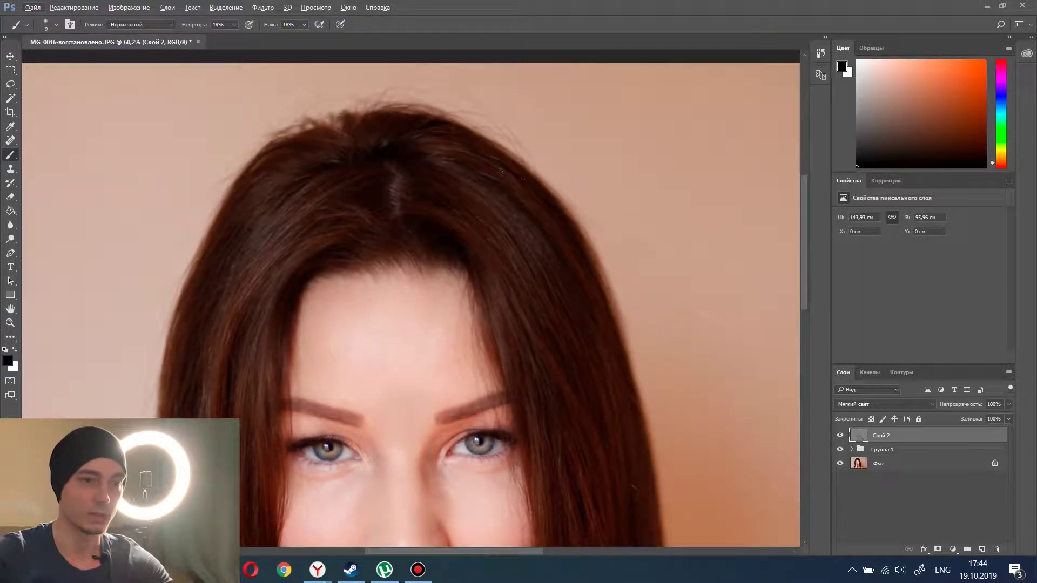
{"action": "scroll", "coordinate": [533, 185], "scroll_direction": "up", "scroll_amount": 5}
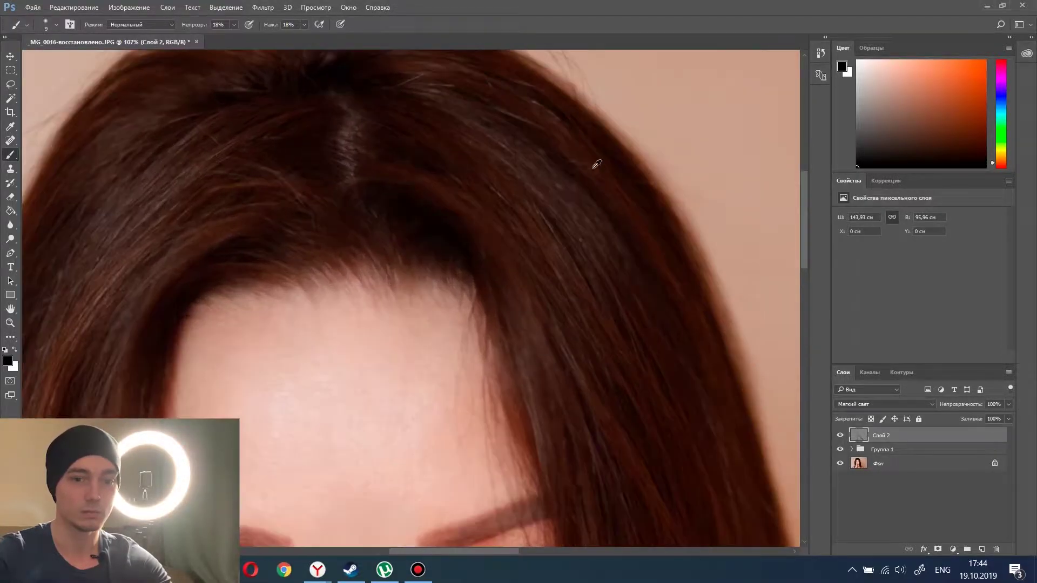
{"action": "scroll", "coordinate": [686, 160], "scroll_direction": "up", "scroll_amount": 3}
{"action": "scroll", "coordinate": [686, 161], "scroll_direction": "down", "scroll_amount": 3}
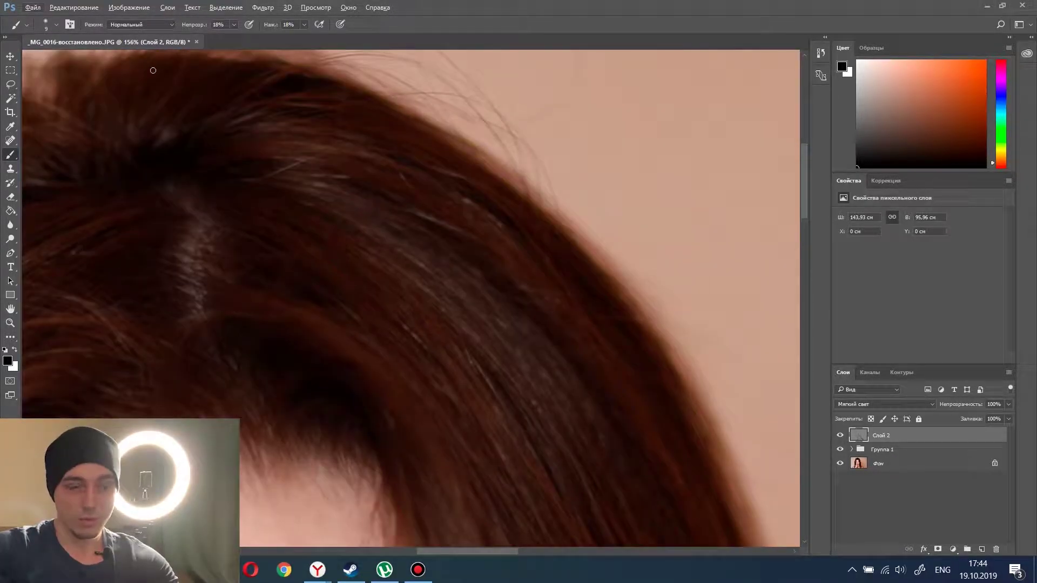
{"action": "scroll", "coordinate": [387, 167], "scroll_direction": "up", "scroll_amount": 2}
{"action": "scroll", "coordinate": [507, 186], "scroll_direction": "up", "scroll_amount": 2}
{"action": "scroll", "coordinate": [564, 186], "scroll_direction": "up", "scroll_amount": 2}
{"action": "scroll", "coordinate": [565, 186], "scroll_direction": "up", "scroll_amount": 2}
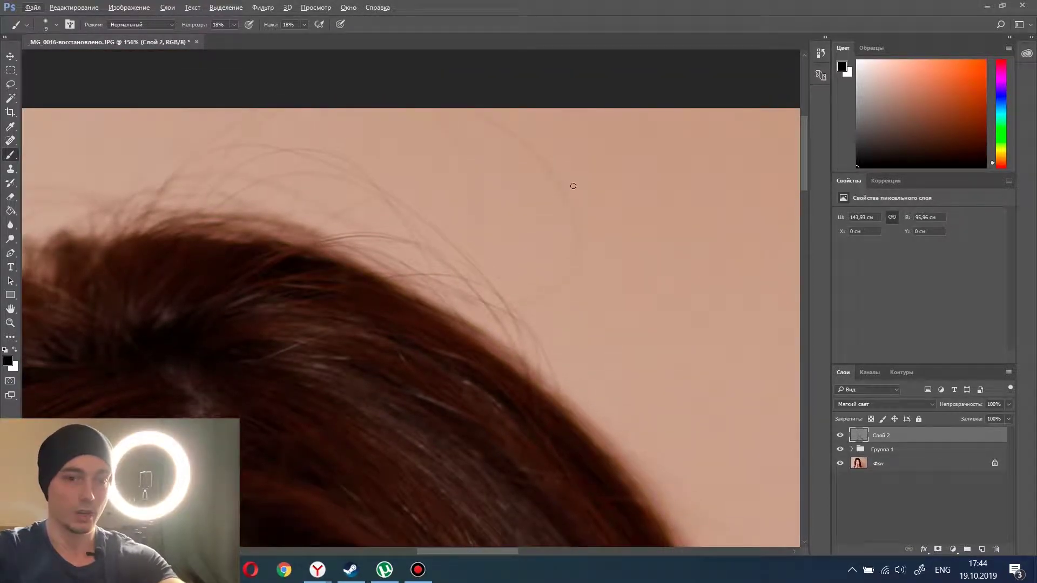
Stamp all visible layers into new Слой 3 and clone out stray hairs along the hair edge
{"action": "key", "text": "ctrl+shift+alt+e"}
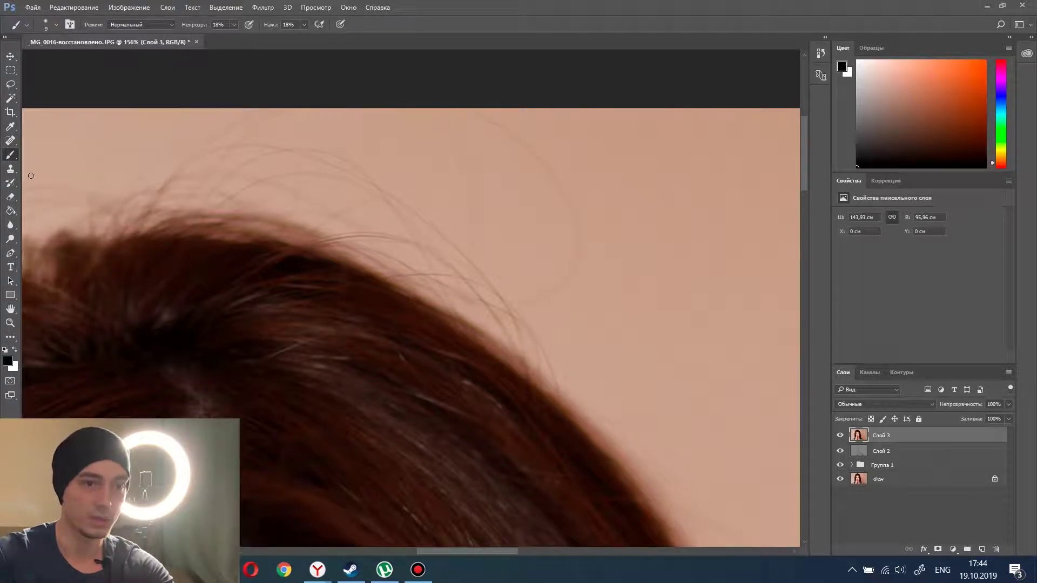
{"action": "left_click", "coordinate": [12, 170]}
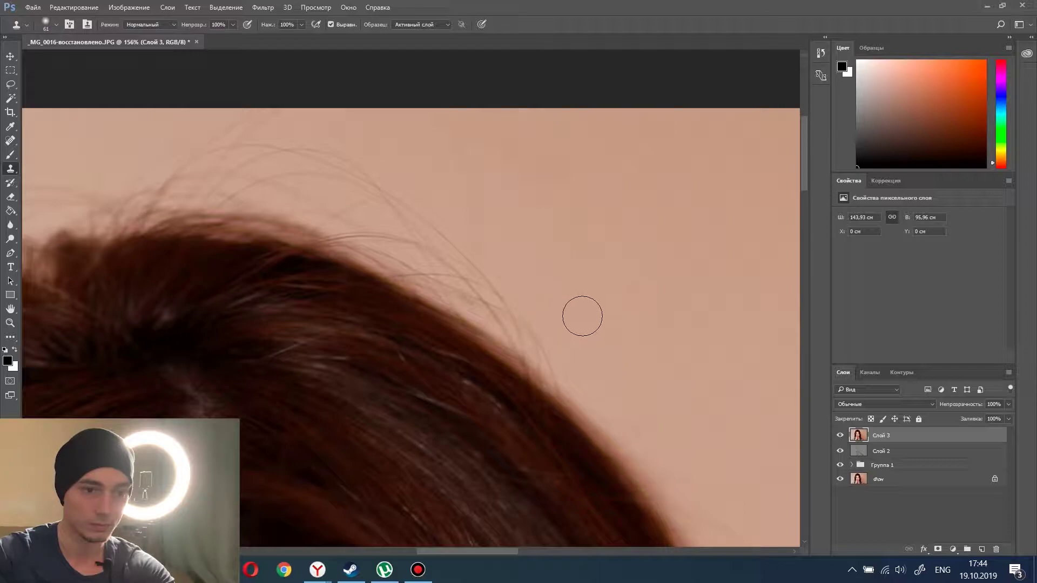
{"action": "mouse_move", "coordinate": [583, 364]}
{"action": "left_mouse_down"}
{"action": "mouse_move", "coordinate": [535, 340]}
{"action": "mouse_move", "coordinate": [581, 320]}
{"action": "mouse_move", "coordinate": [493, 290]}
{"action": "mouse_move", "coordinate": [437, 241]}
{"action": "mouse_move", "coordinate": [463, 282]}
{"action": "mouse_move", "coordinate": [542, 345]}
{"action": "mouse_move", "coordinate": [386, 198]}
{"action": "left_mouse_up"}
{"action": "mouse_move", "coordinate": [438, 270]}
{"action": "left_mouse_down"}
{"action": "mouse_move", "coordinate": [384, 222]}
{"action": "mouse_move", "coordinate": [461, 271]}
{"action": "mouse_move", "coordinate": [378, 220]}
{"action": "mouse_move", "coordinate": [468, 297]}
{"action": "left_mouse_up"}
Resample clean background and clone away the faint strands across the top of the head
{"action": "left_click_drag", "start_coordinate": [363, 178], "coordinate": [349, 174]}
{"action": "left_click", "coordinate": [400, 143], "text": "alt"}
{"action": "mouse_move", "coordinate": [374, 160]}
{"action": "left_mouse_down"}
{"action": "mouse_move", "coordinate": [233, 150]}
{"action": "mouse_move", "coordinate": [250, 132]}
{"action": "mouse_move", "coordinate": [217, 132]}
{"action": "left_mouse_up"}
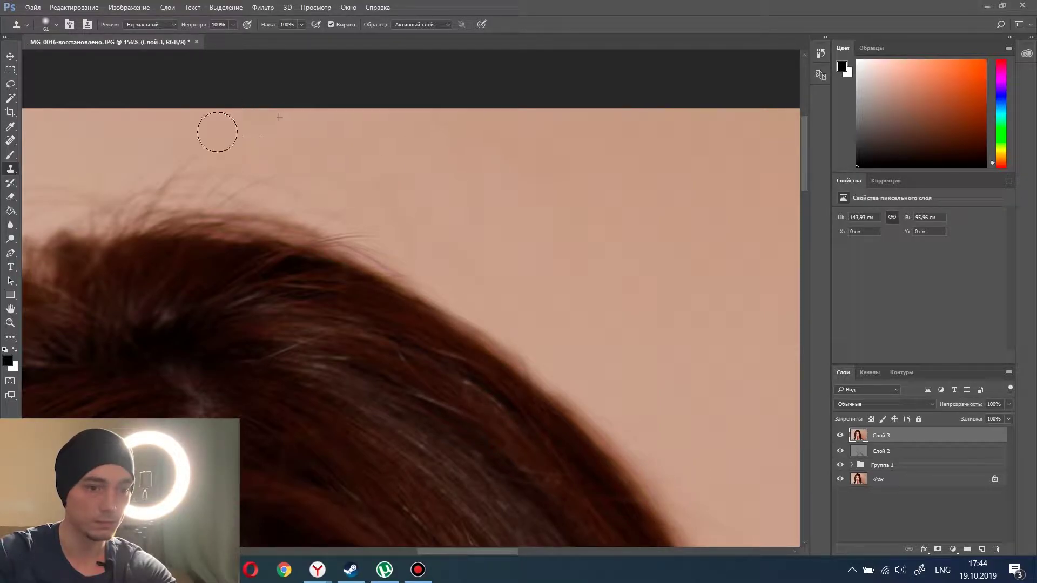
{"action": "scroll", "coordinate": [564, 267], "scroll_direction": "down", "scroll_amount": 3}
{"action": "scroll", "coordinate": [565, 359], "scroll_direction": "down", "scroll_amount": 2}
{"action": "scroll", "coordinate": [572, 371], "scroll_direction": "down", "scroll_amount": 2}
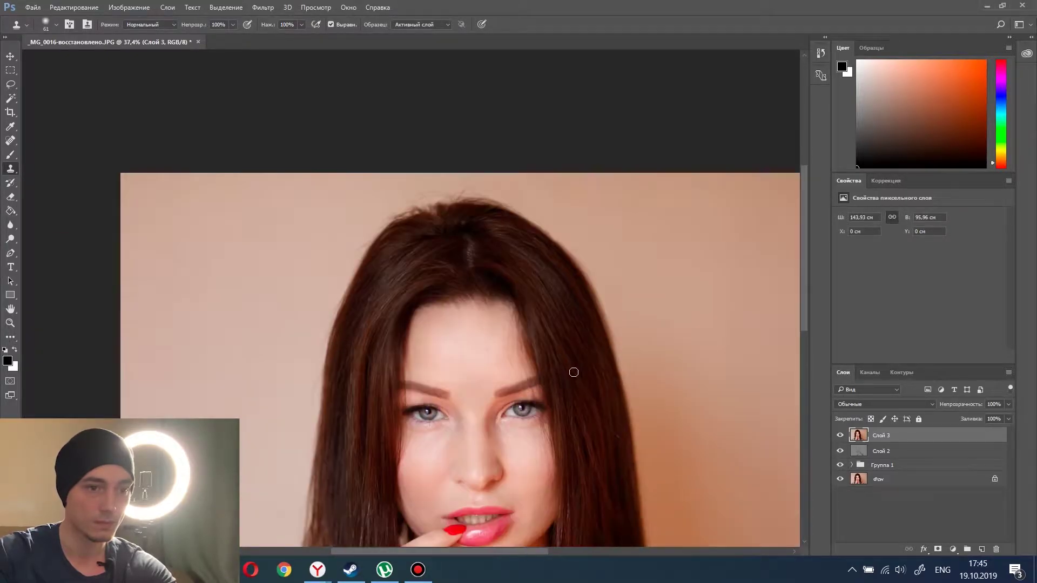
{"action": "scroll", "coordinate": [599, 388], "scroll_direction": "down", "scroll_amount": 1}
{"action": "scroll", "coordinate": [599, 389], "scroll_direction": "up", "scroll_amount": 2}
{"action": "scroll", "coordinate": [547, 342], "scroll_direction": "up", "scroll_amount": 3}
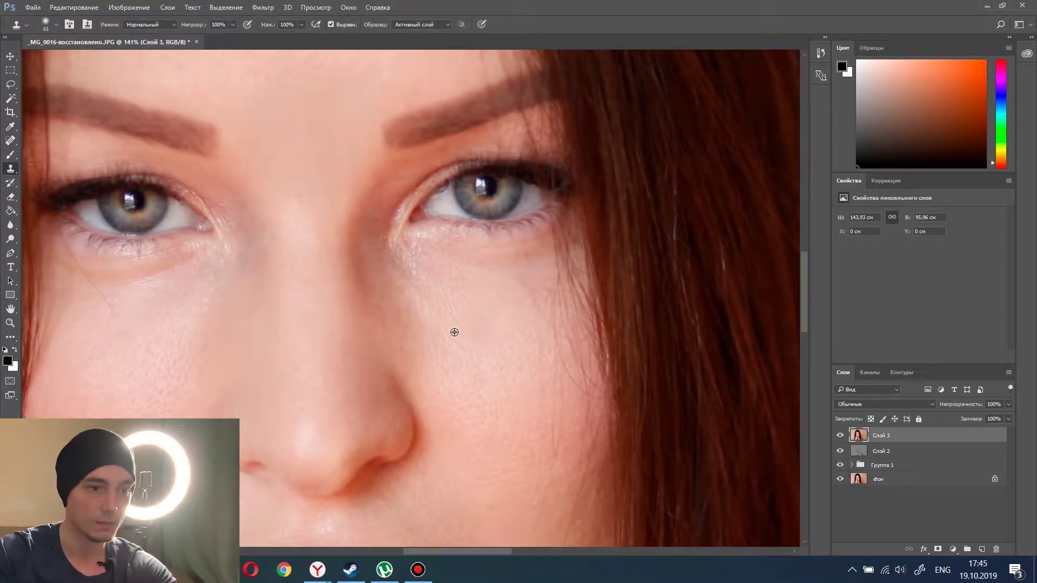
{"action": "scroll", "coordinate": [454, 335], "scroll_direction": "down", "scroll_amount": 3}
{"action": "scroll", "coordinate": [468, 352], "scroll_direction": "down", "scroll_amount": 2}
{"action": "scroll", "coordinate": [367, 336], "scroll_direction": "up", "scroll_amount": 2}
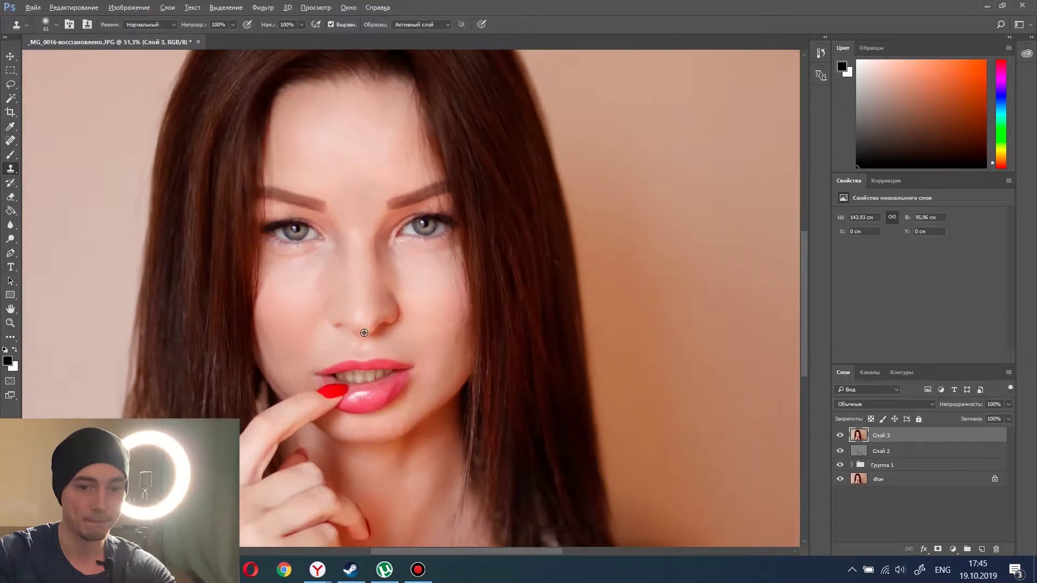